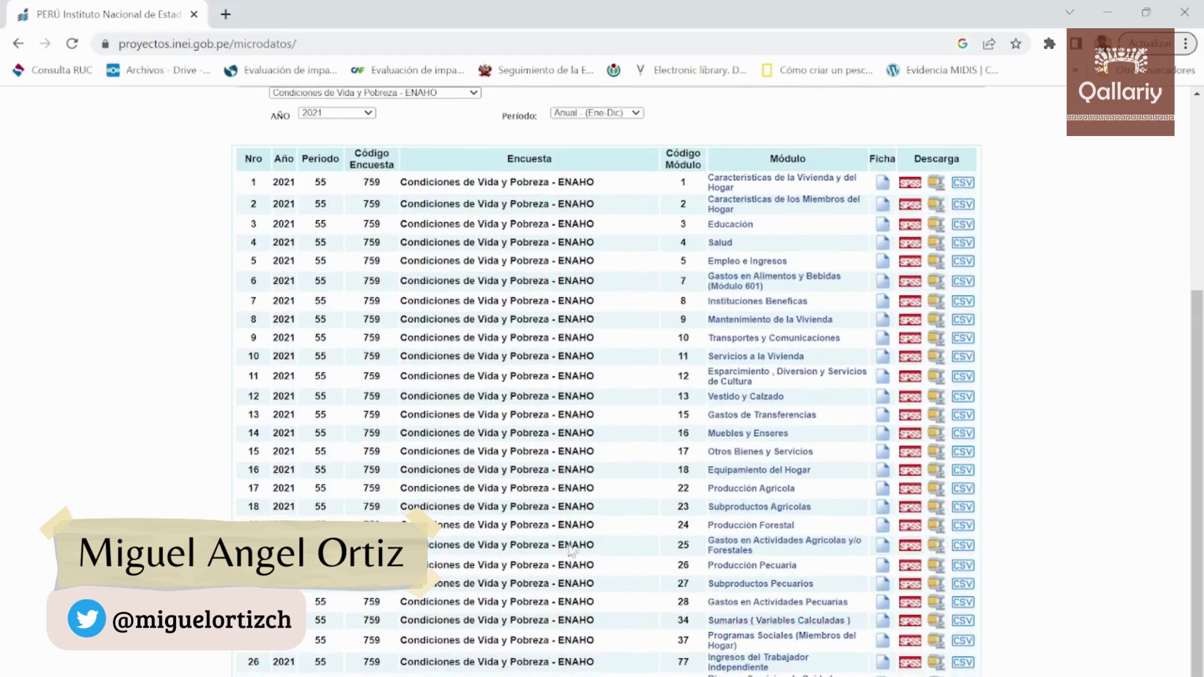
Review the modules listed for the 2021 annual ENAHO Condiciones de Vida y Pobreza survey on the INEI microdata page.
scroll(445, 445, "up", 4)
left_click(357, 364)
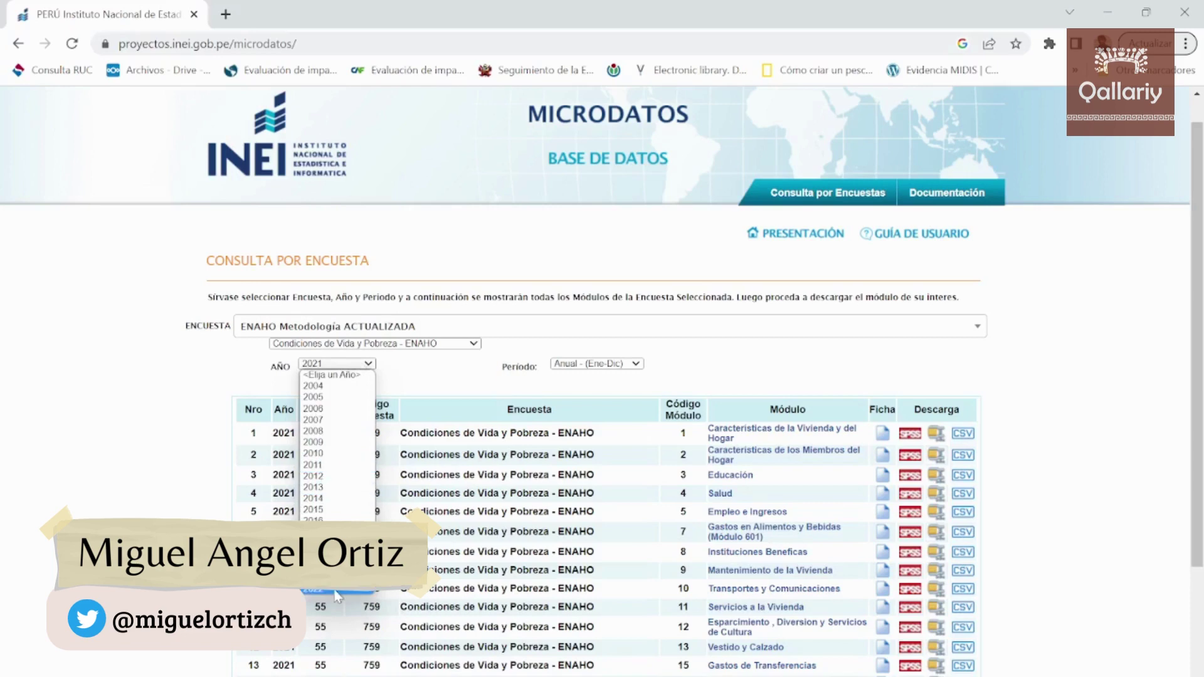
scroll(652, 506, "down", 1)
scroll(652, 507, "down", 4)
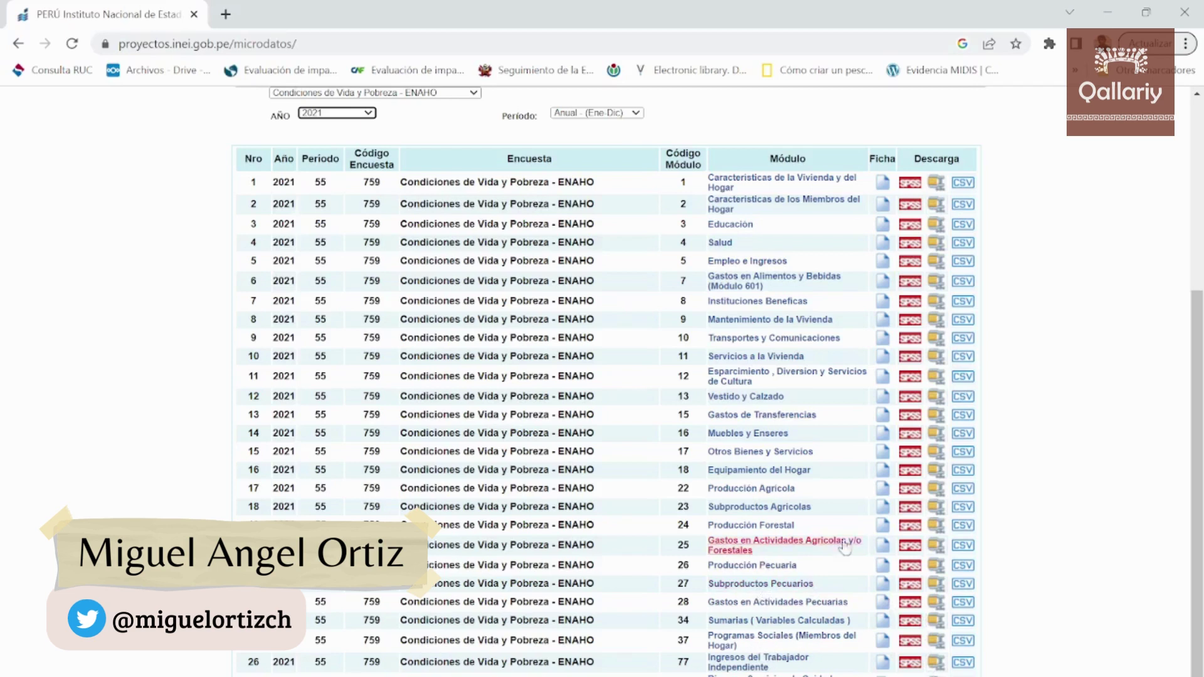
mouse_move(739, 674)
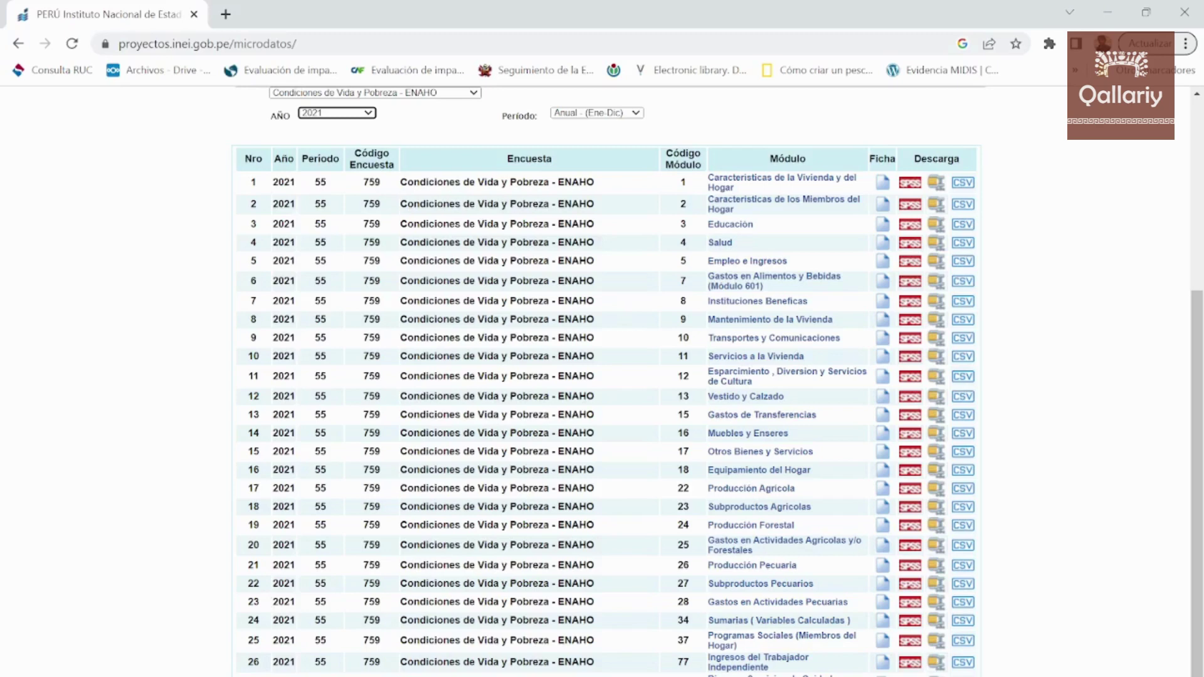
left_click(815, 652)
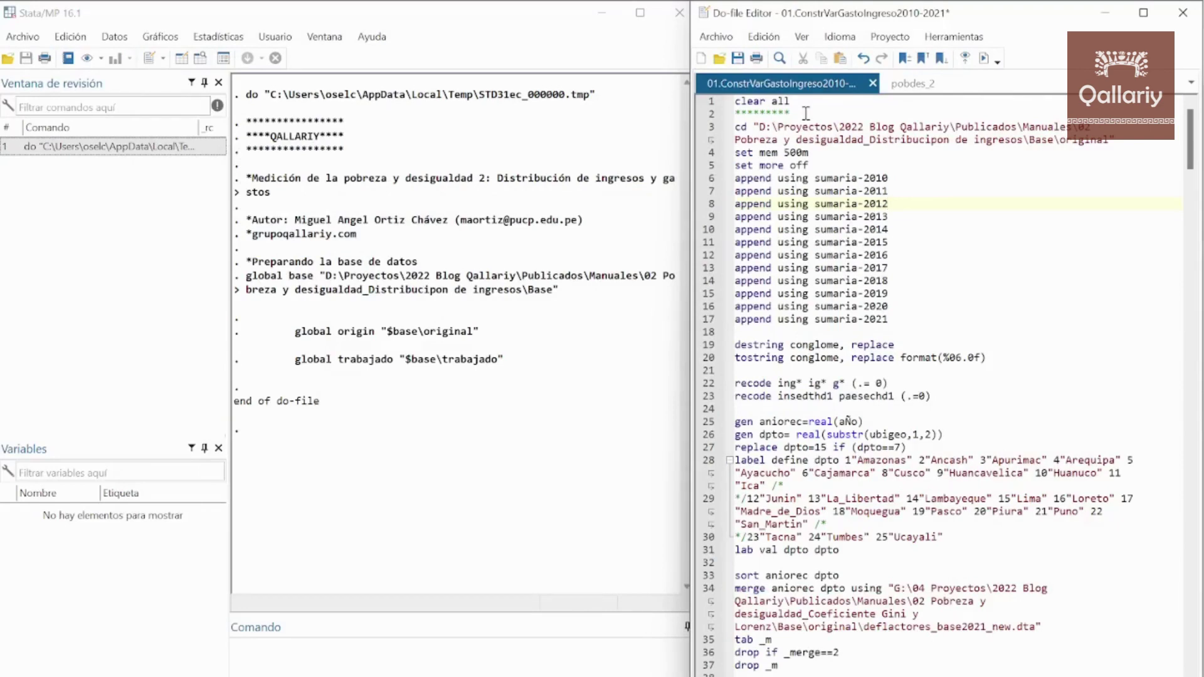
Look over the opening code of the 01.ConstrVarGastoIngreso2010-2021 do-file and bring up the pobdes_2 do-file.
scroll(846, 276, "down", 3)
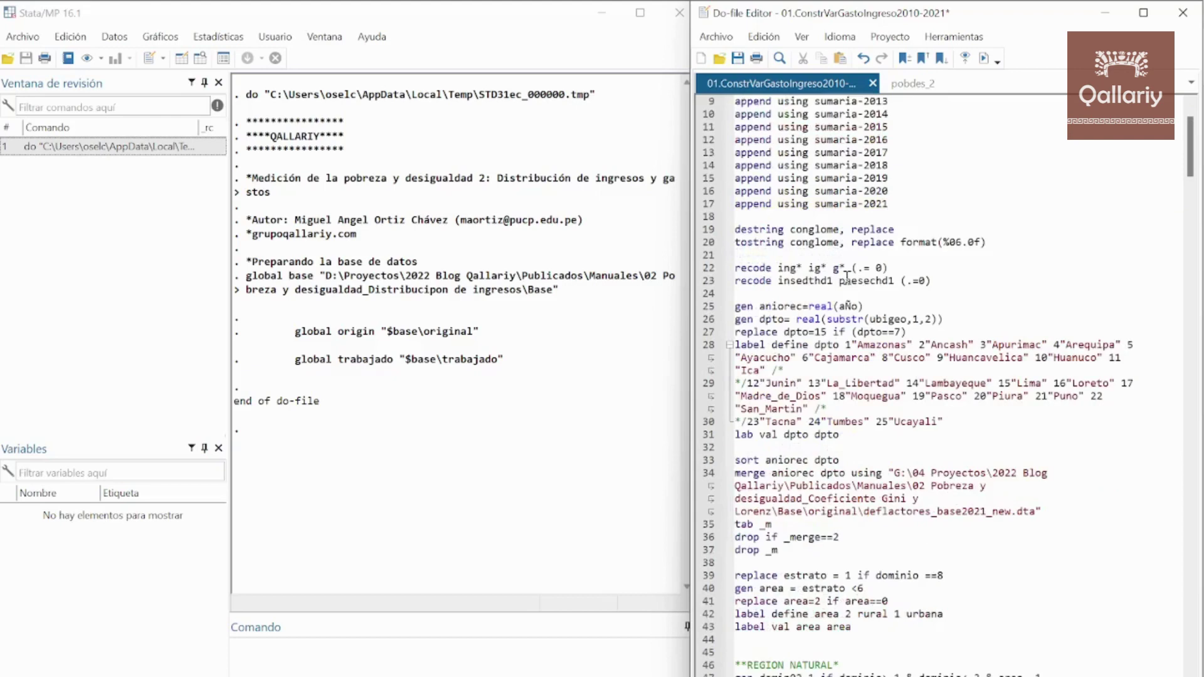
scroll(846, 275, "up", 3)
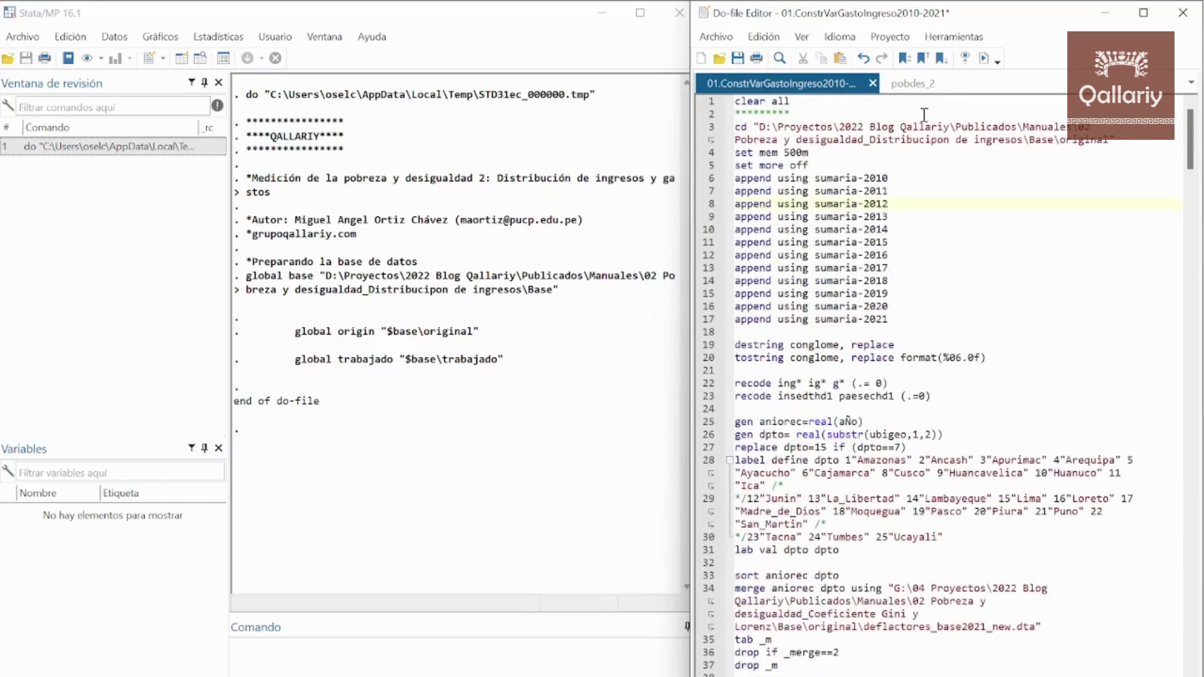
left_click(916, 85)
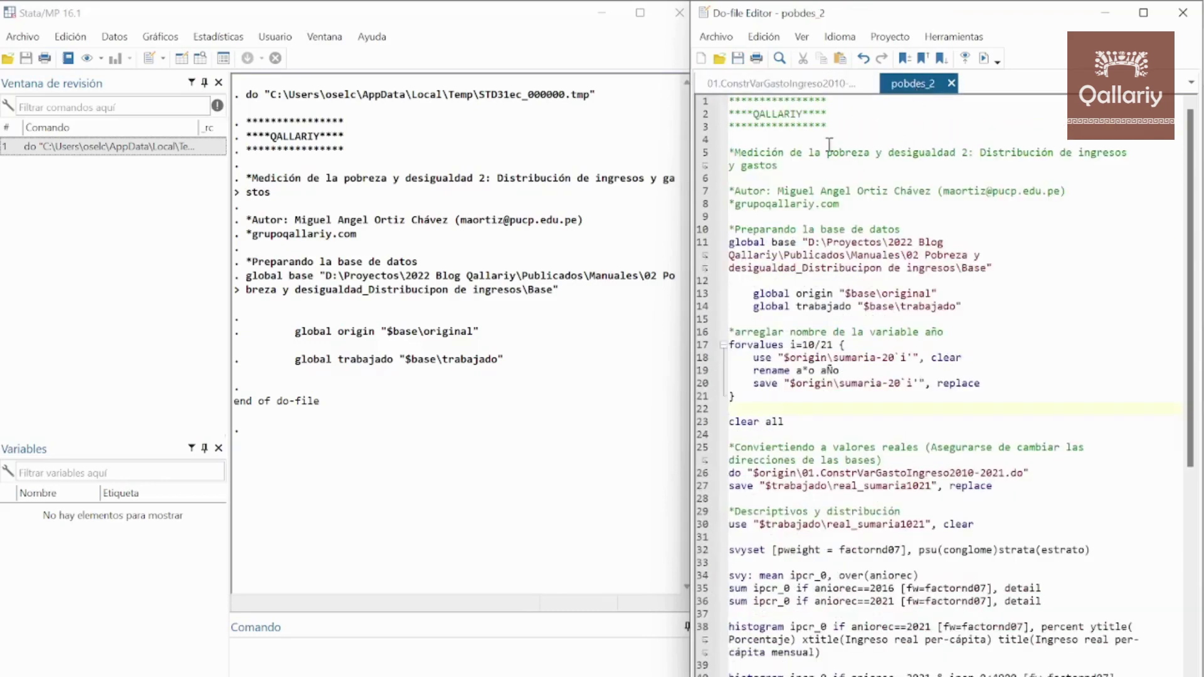
left_click(826, 152)
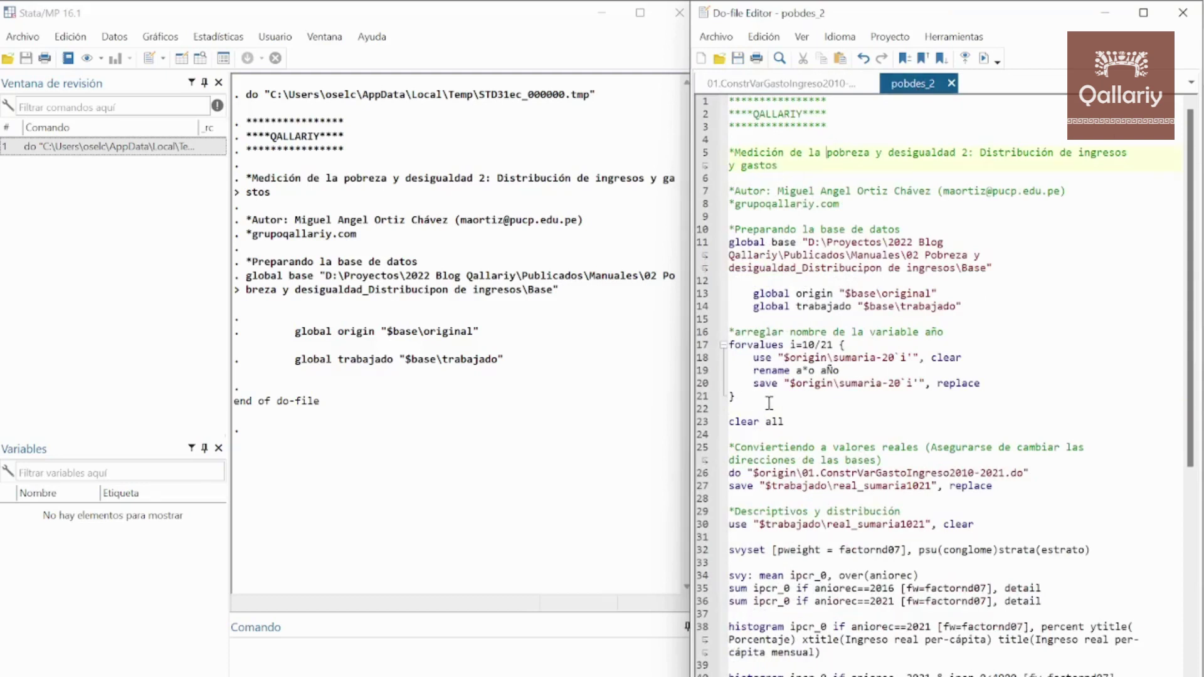
Run the forvalues loop in pobdes_2 that renames a*o to año and saves the sumaria files for 2010 to 2021.
left_click_drag(740, 397, 684, 348)
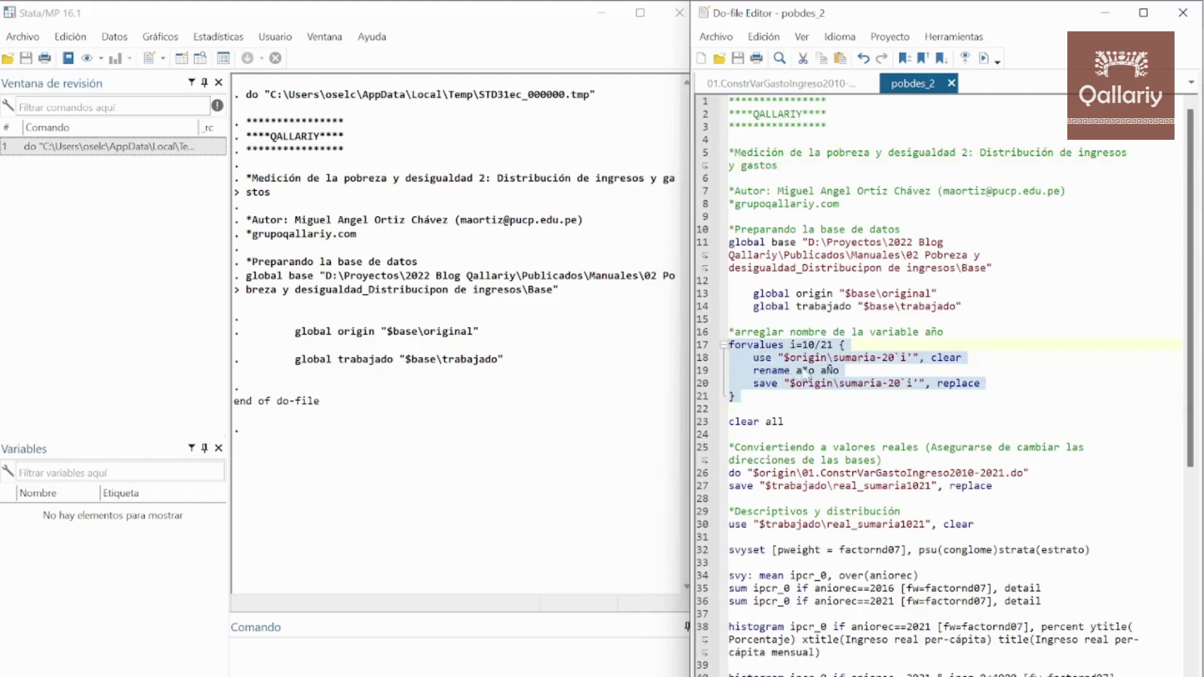
left_click(810, 375)
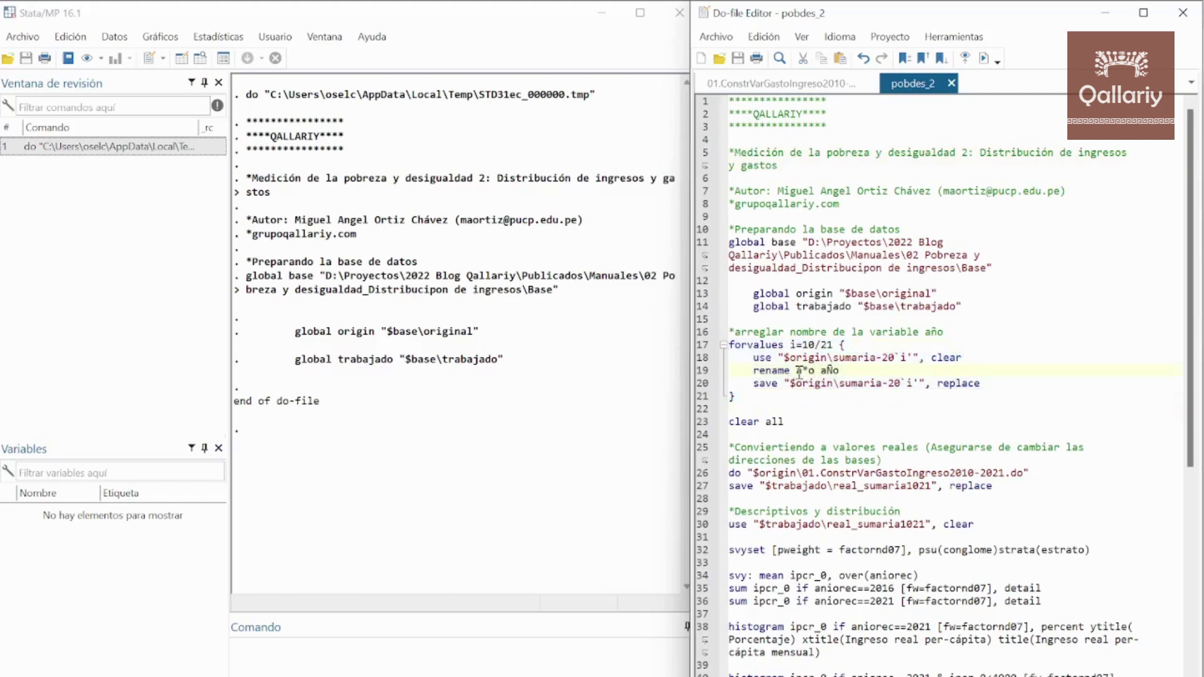
left_click_drag(797, 371, 820, 371)
left_click(816, 377)
left_click_drag(840, 371, 820, 370)
left_click_drag(729, 395, 729, 346)
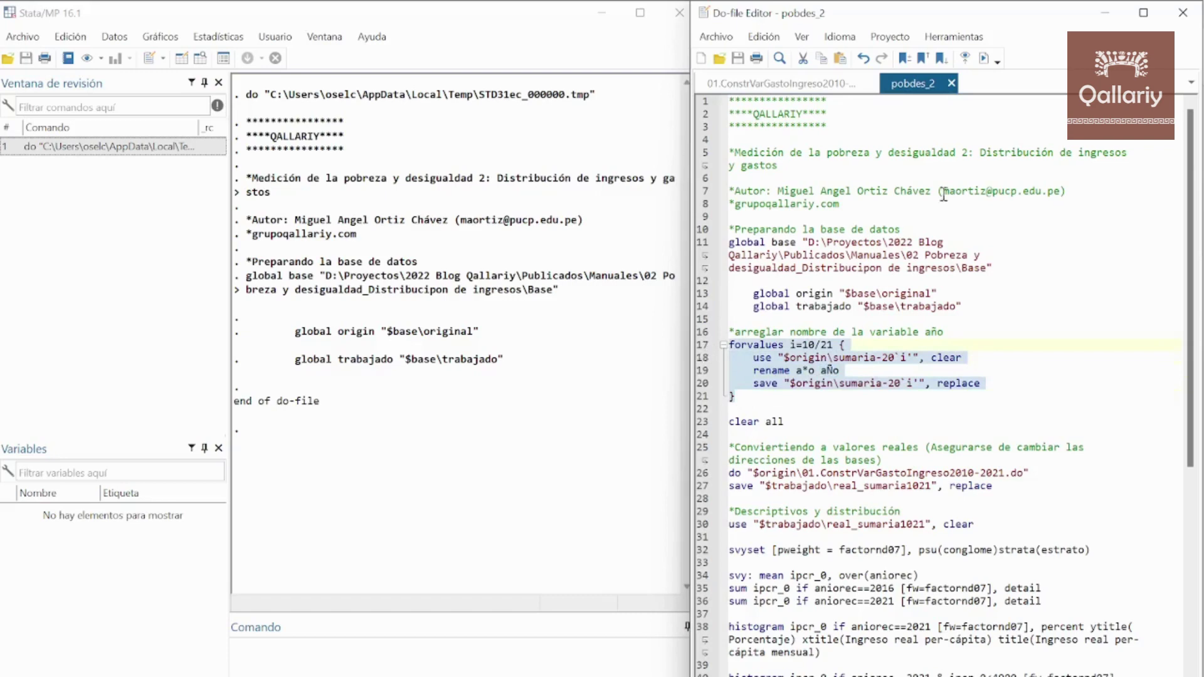
left_click(983, 58)
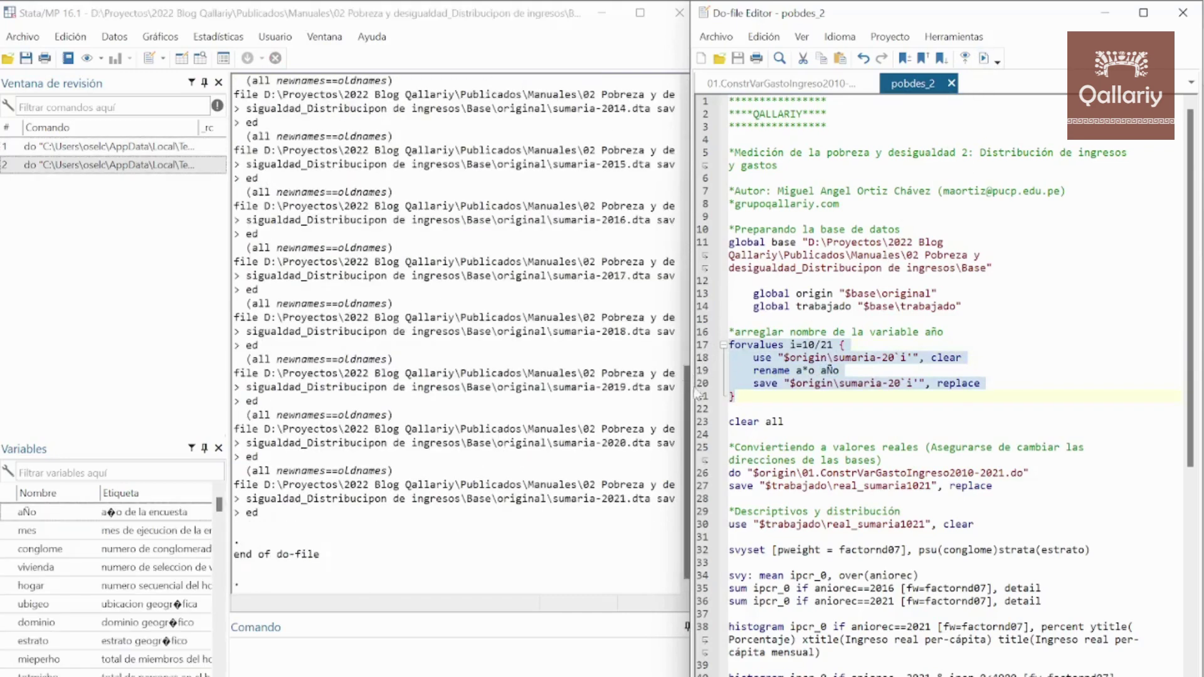
Run the clear all command on line 23 of the pobdes_2 do-file.
left_click(741, 421)
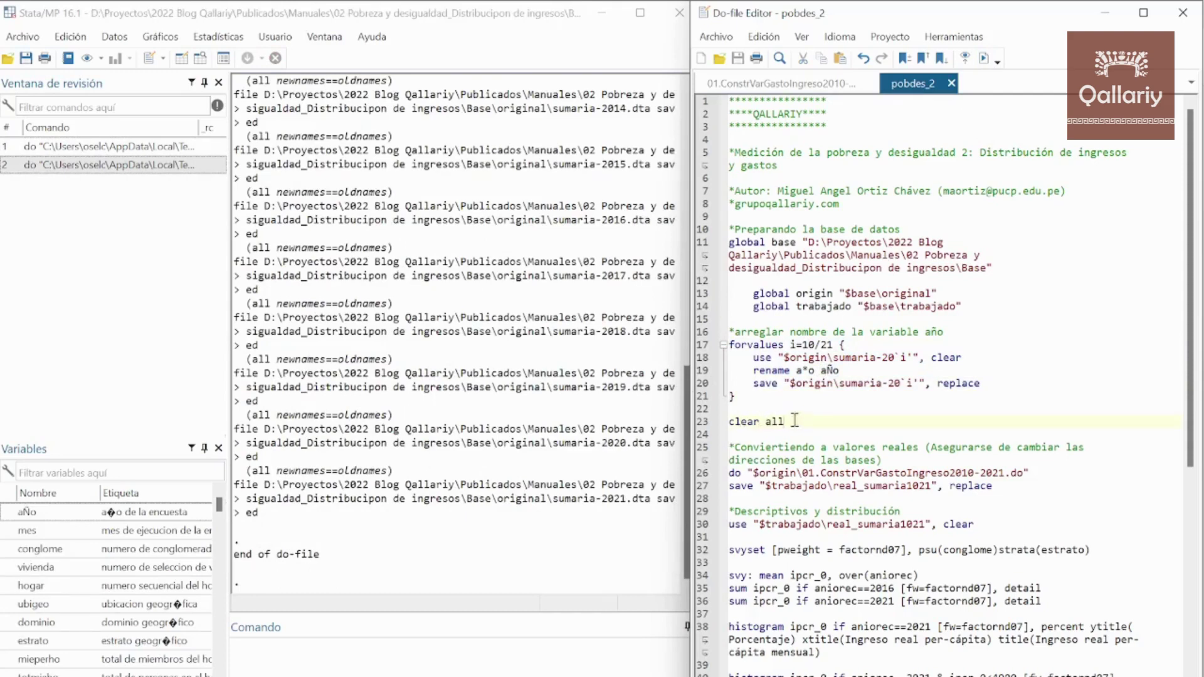
scroll(822, 470, "down", 3)
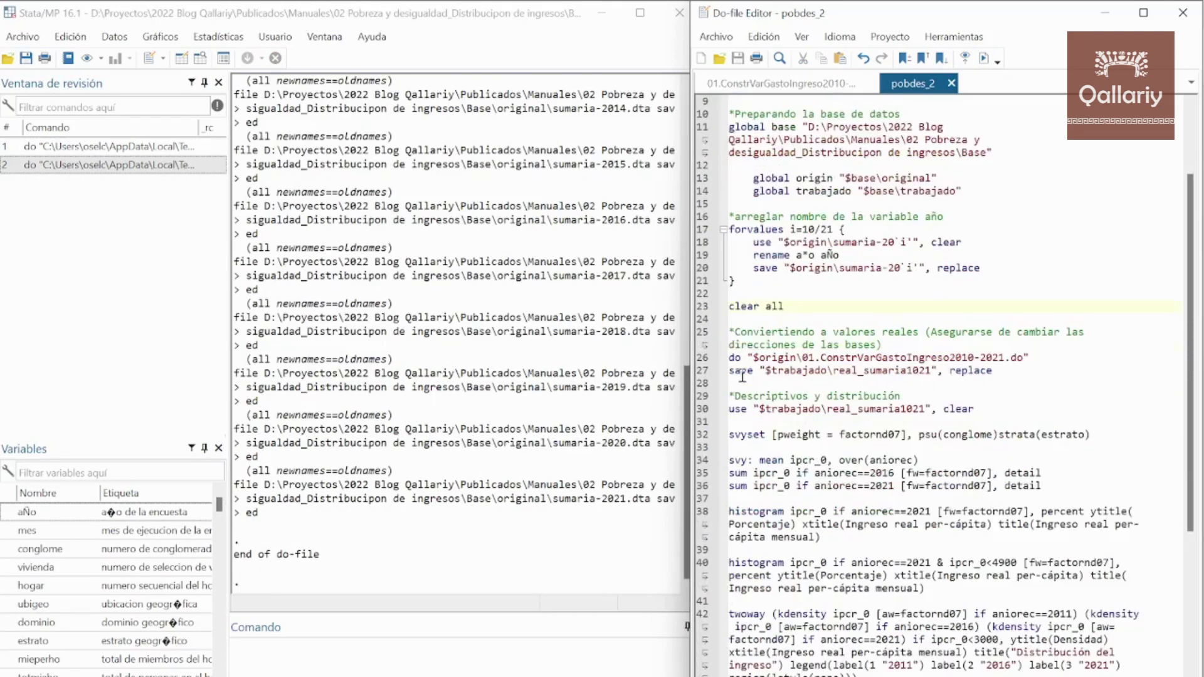
key("ctrl+d")
Execute the line that runs the external do-file $origin\01.ConstrVarGastoIngreso2010-2021.do and check its output.
scroll(752, 295, "down", 1)
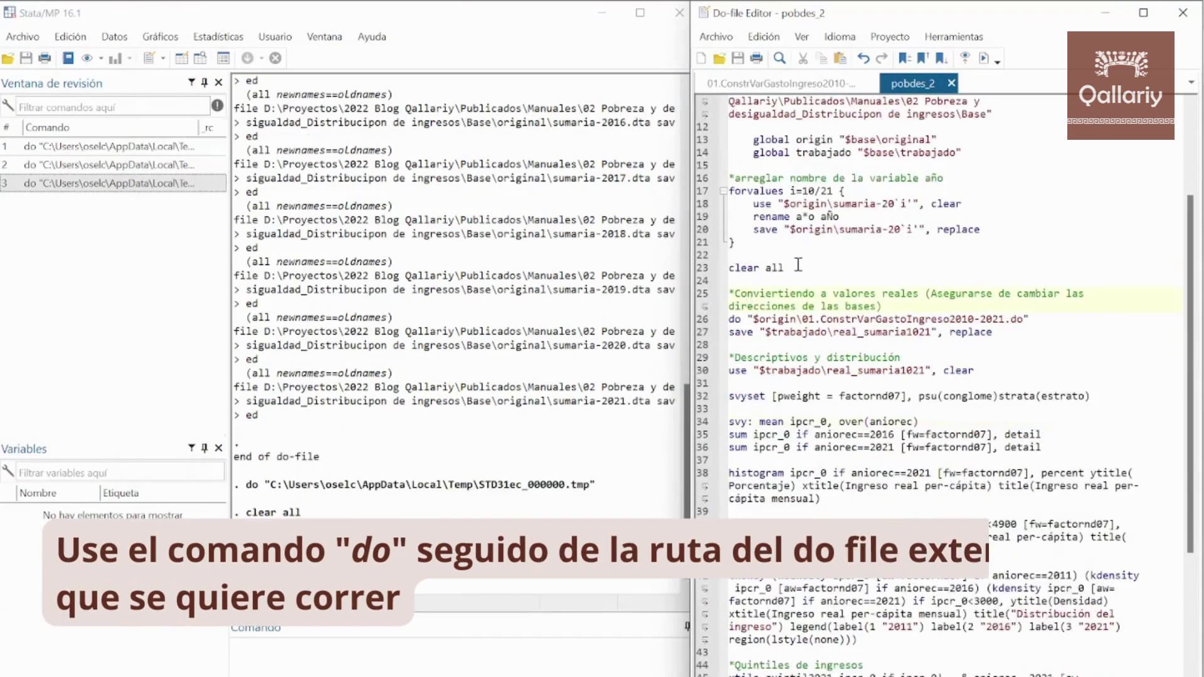
left_click(698, 321)
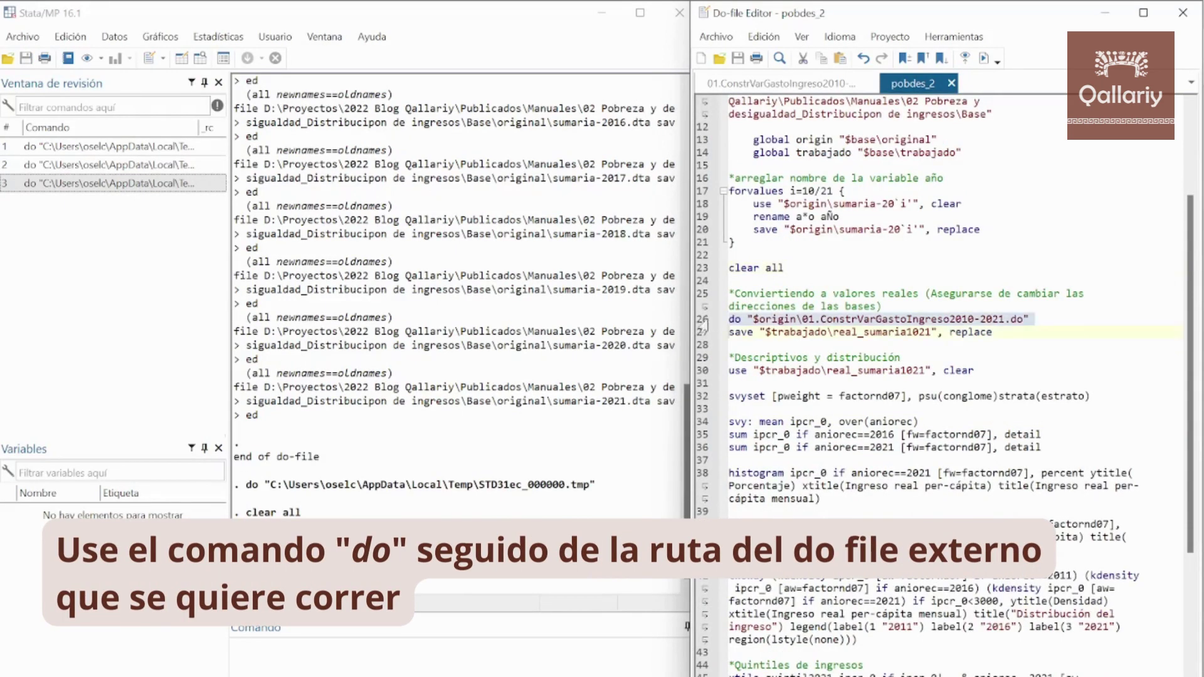
left_click(984, 61)
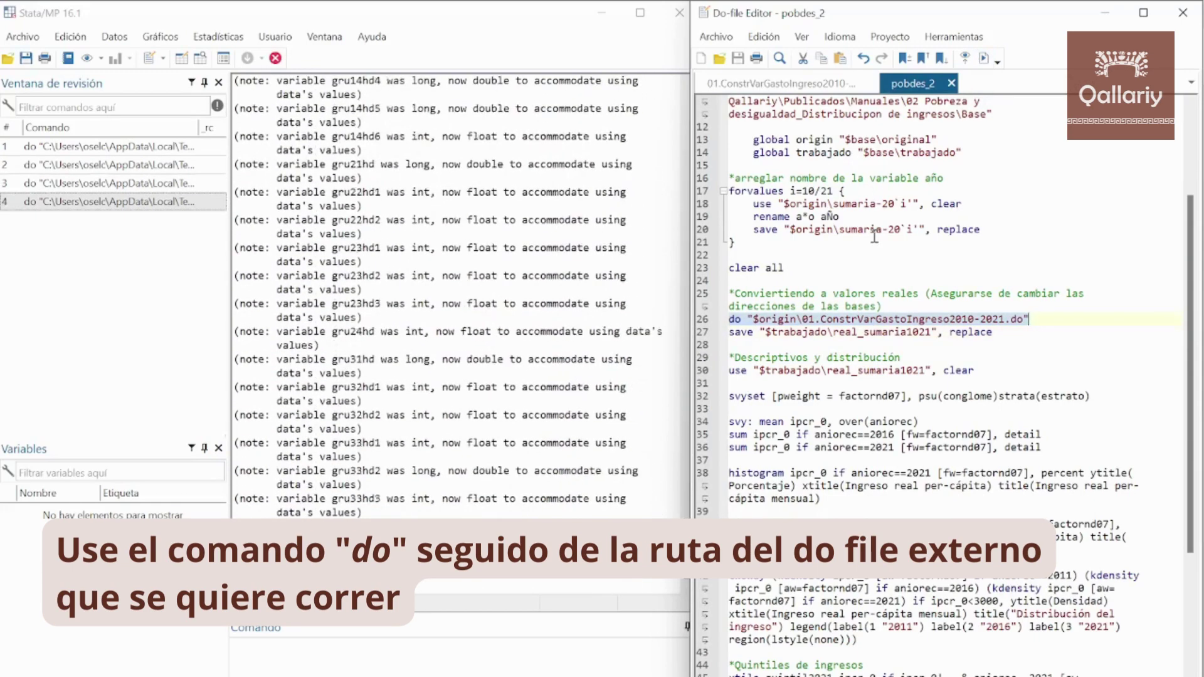
scroll(874, 236, "up", 4)
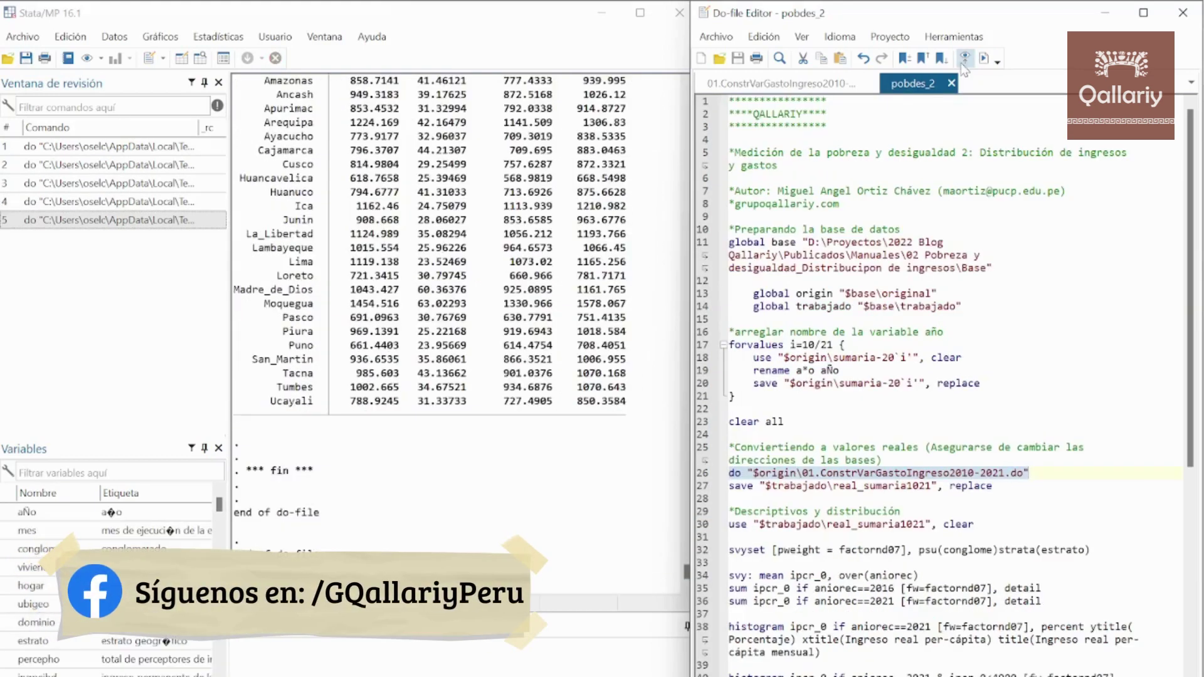
scroll(464, 450, "up", 3)
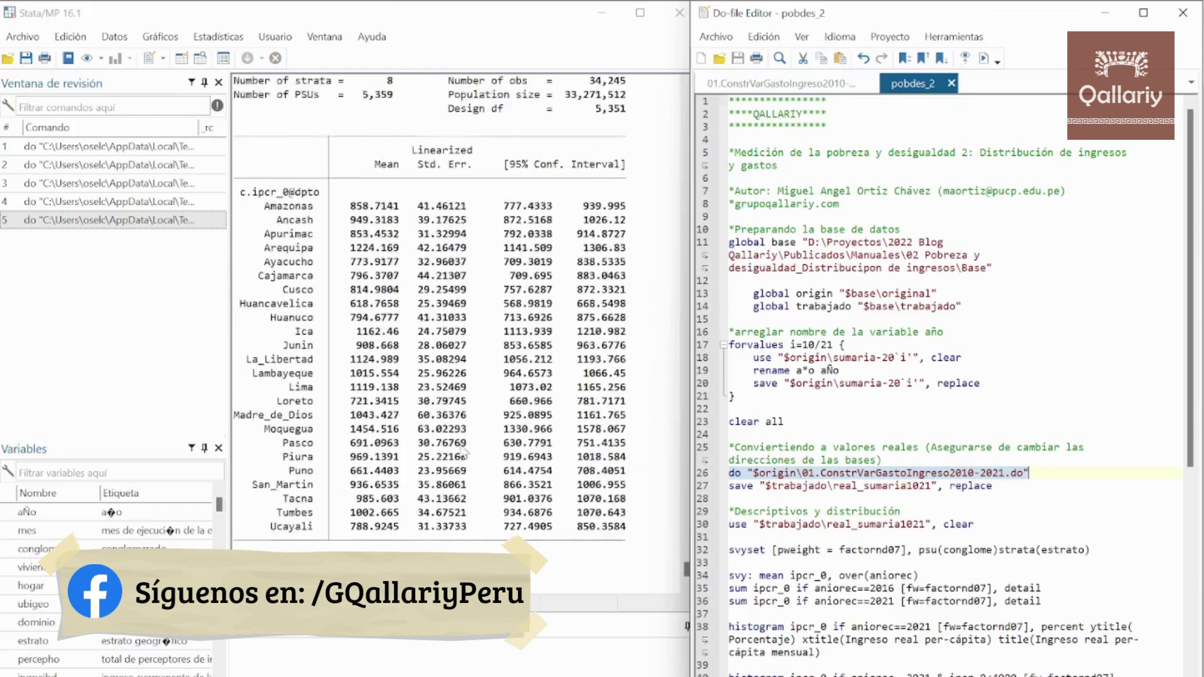
scroll(464, 449, "up", 9)
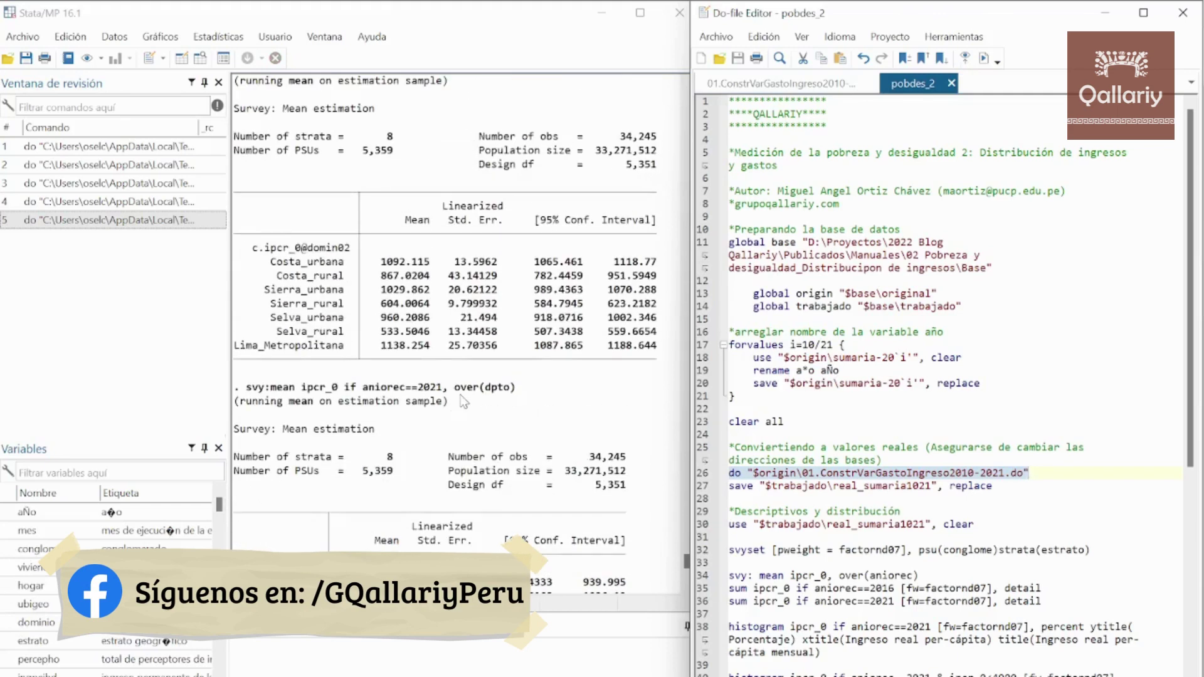
Run the line that saves the resulting dataset as $trabajado\real_sumaria1021 with the replace option.
left_click(696, 477)
left_click(696, 486)
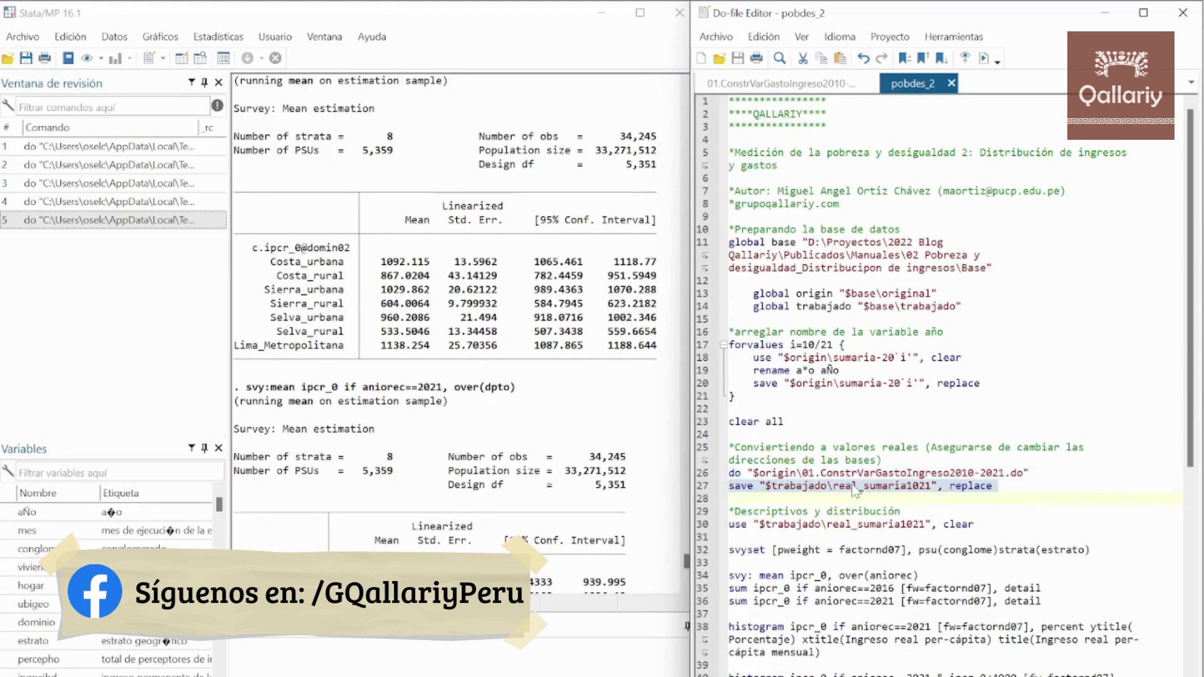
left_click(984, 58)
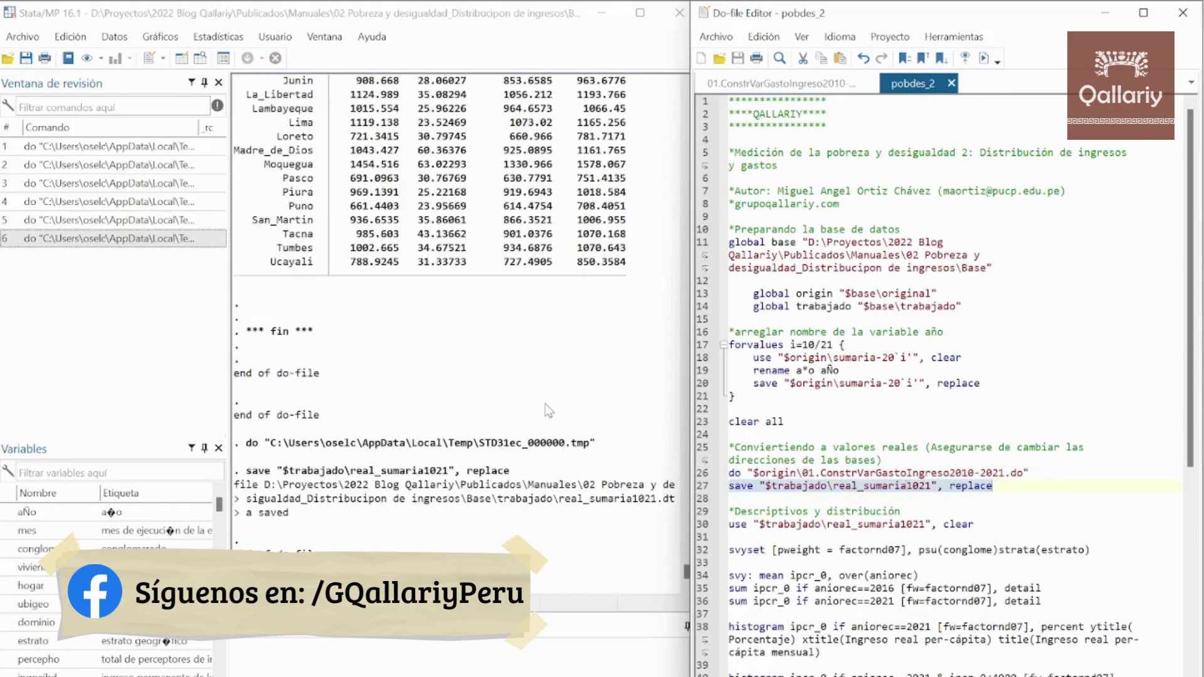
Examine the survey mean tables of real per-capita income (ipcr_0) by year, area, domain and department.
scroll(452, 416, "up", 18)
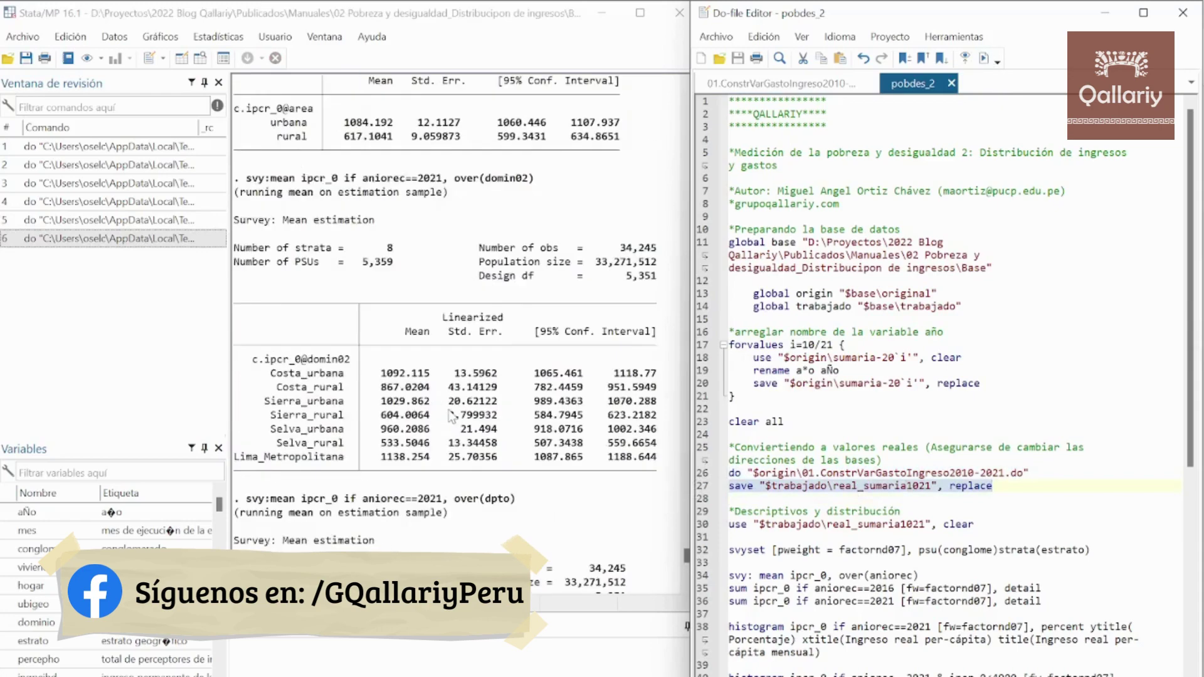
scroll(451, 415, "up", 14)
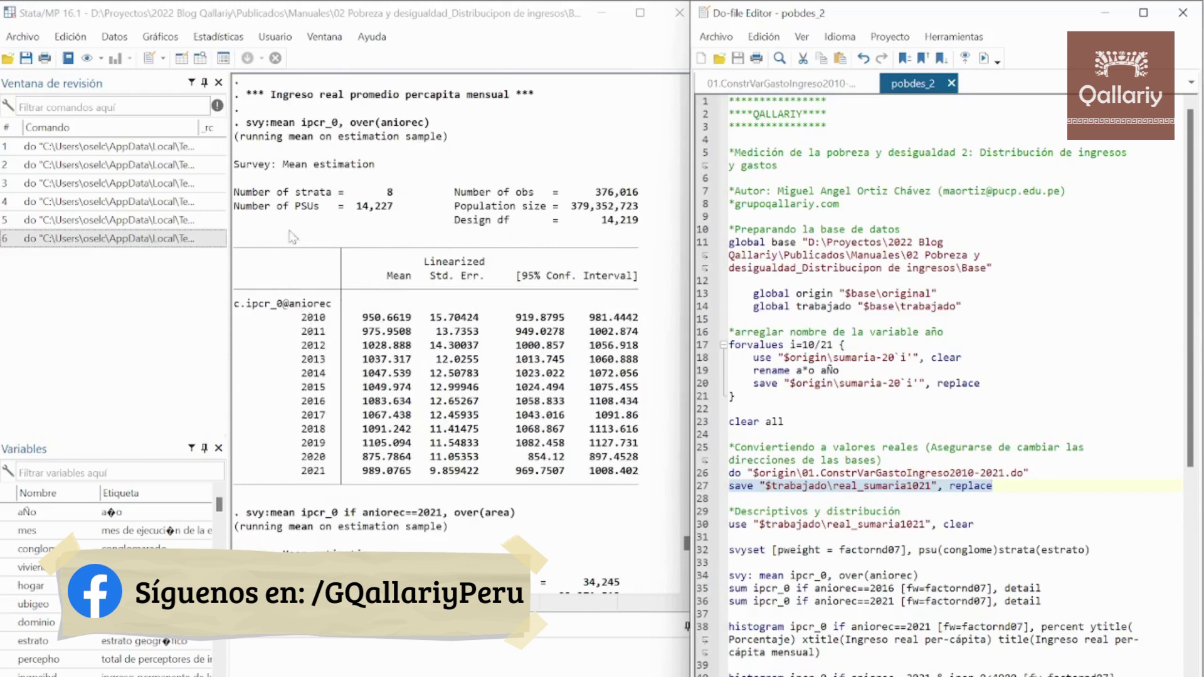
left_click_drag(302, 122, 336, 128)
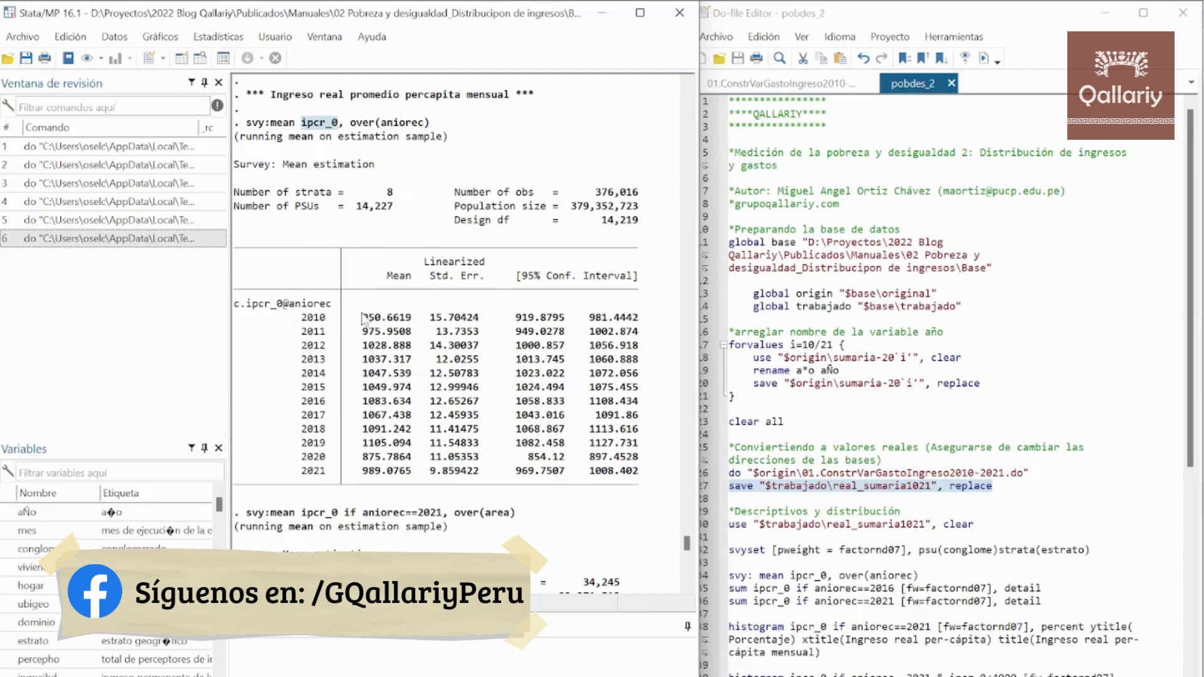
mouse_move(227, 281)
left_mouse_down()
mouse_move(242, 281)
mouse_move(219, 282)
left_mouse_up()
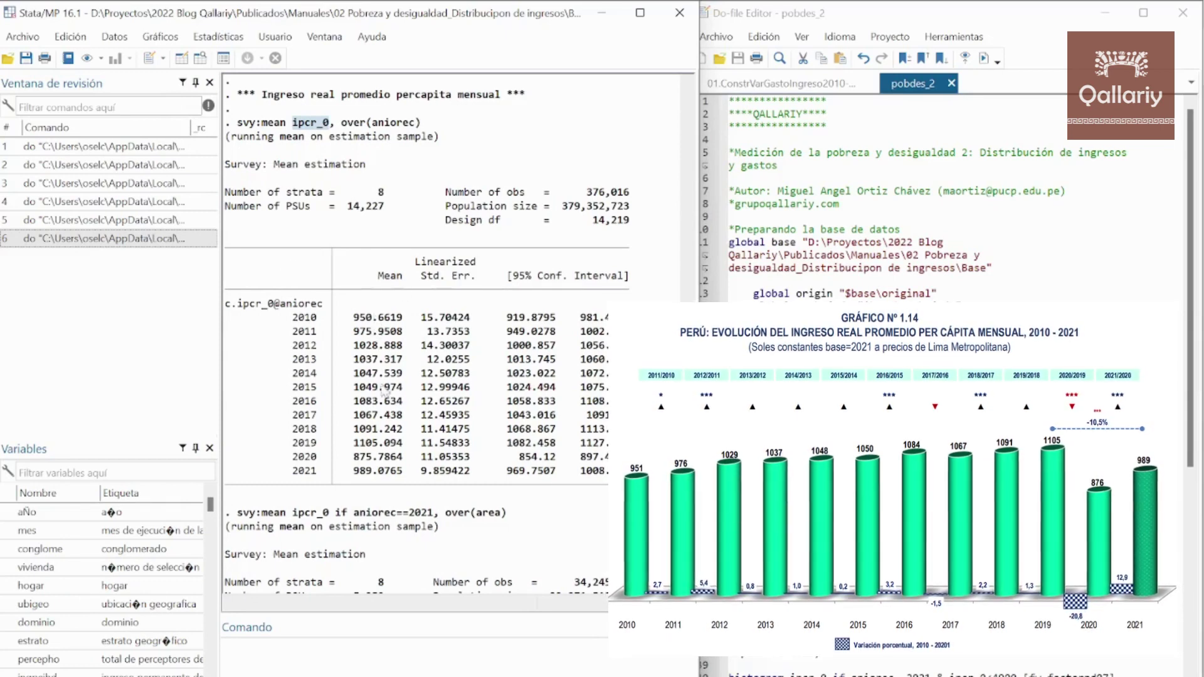
scroll(356, 476, "down", 20)
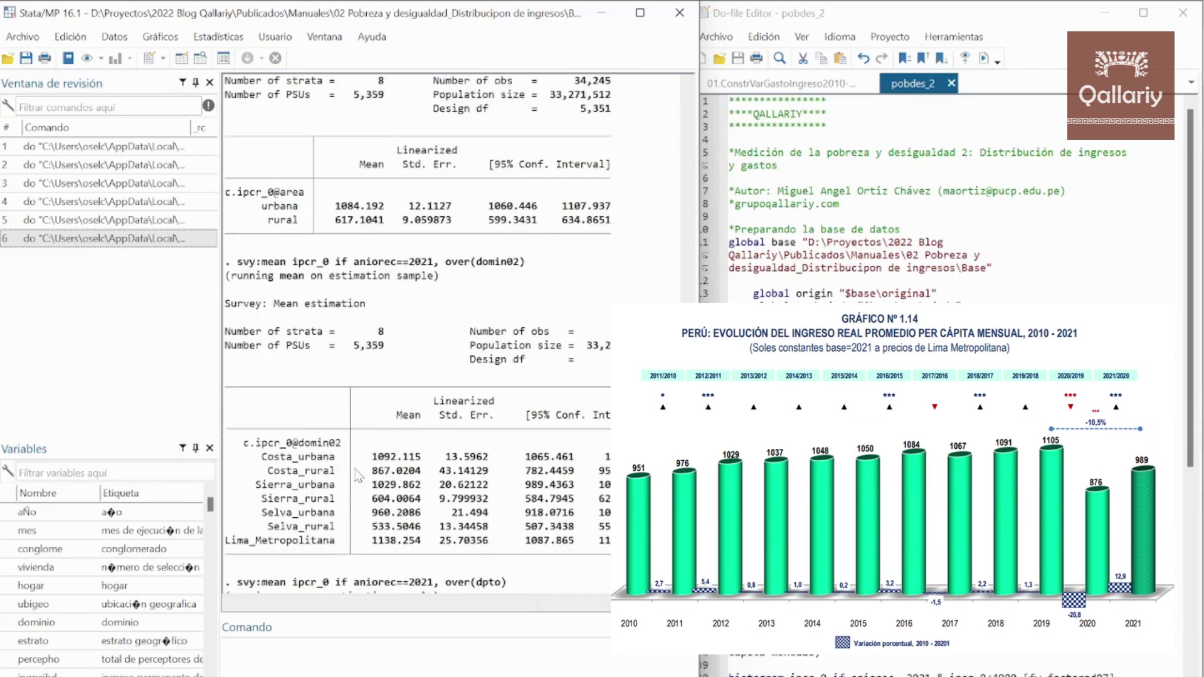
scroll(350, 470, "up", 2)
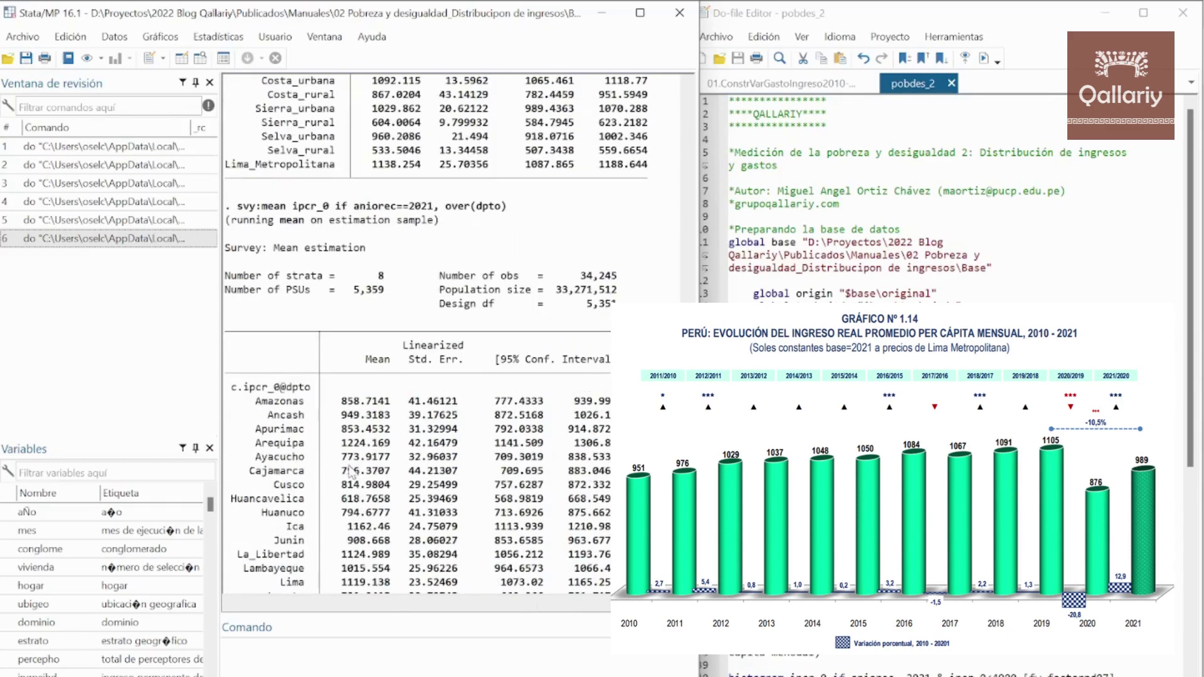
scroll(350, 467, "down", 14)
scroll(351, 454, "up", 10)
scroll(351, 450, "down", 20)
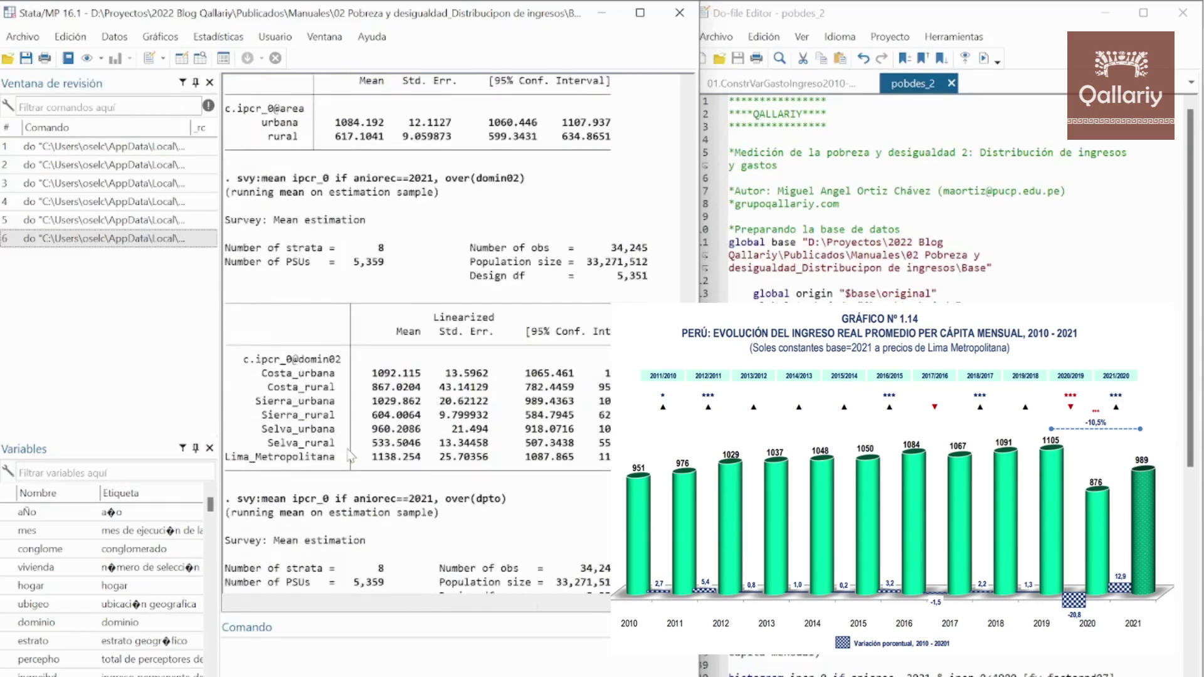
Examine the survey mean tables of per-capita expenditure (gpgru0), focusing on the yearly estimates for 2010 to 2021.
scroll(351, 449, "up", 12)
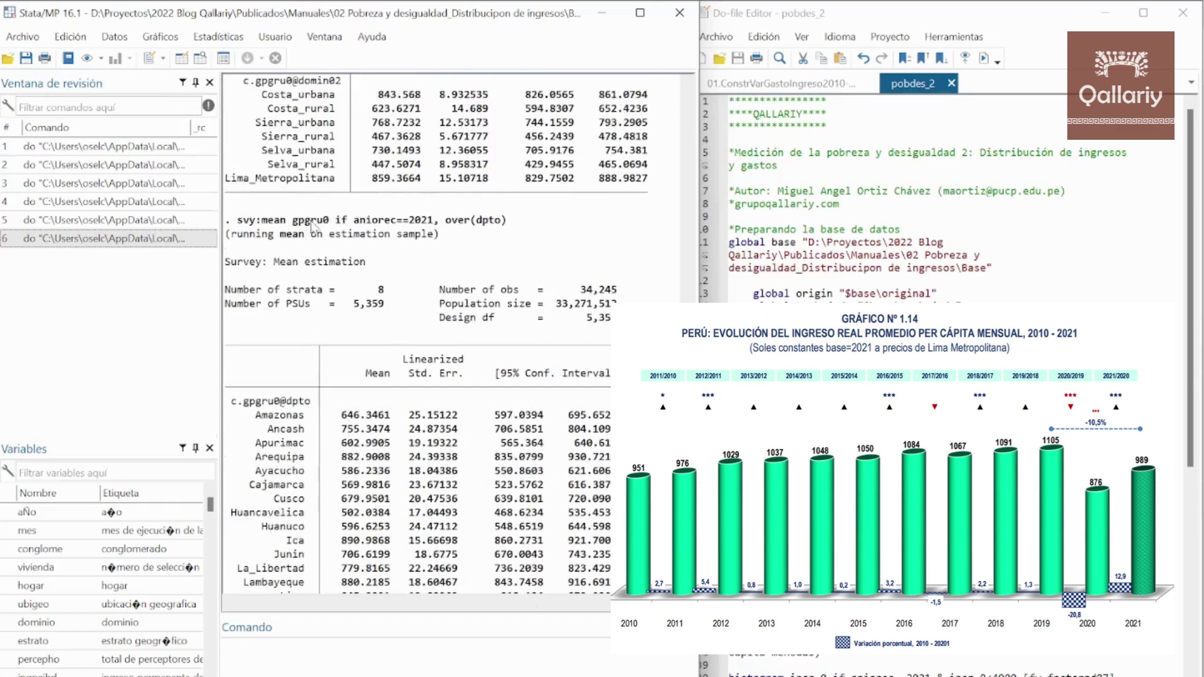
scroll(329, 269, "up", 10)
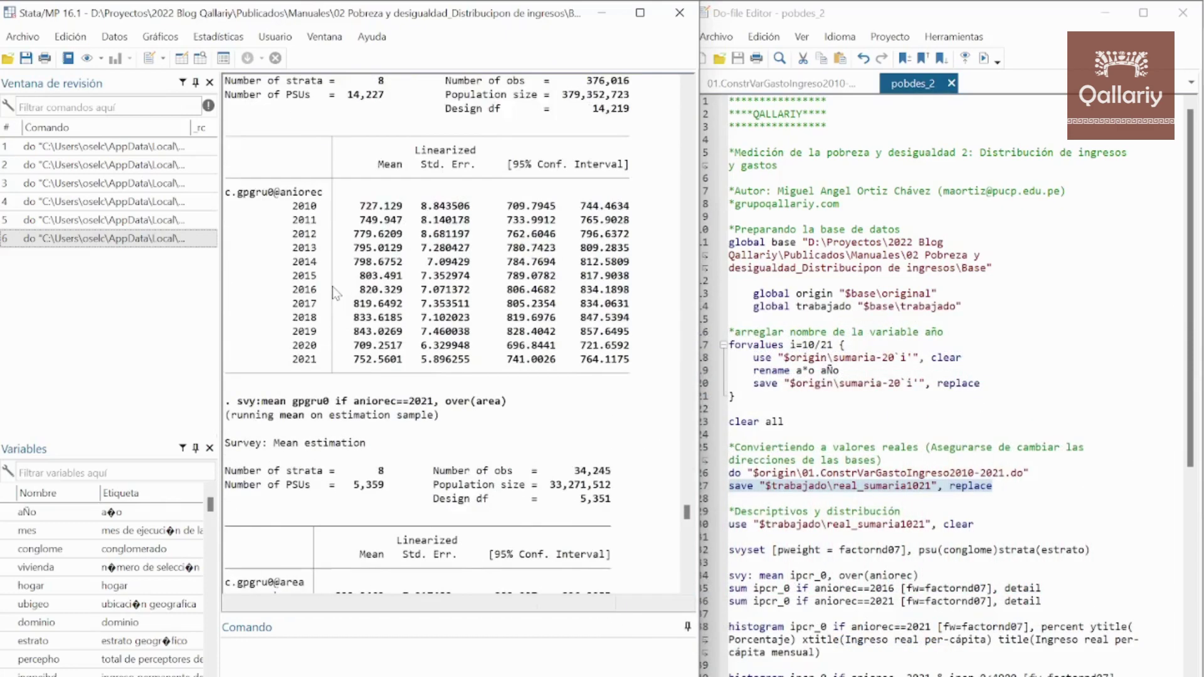
scroll(335, 292, "up", 2)
left_click_drag(362, 290, 631, 443)
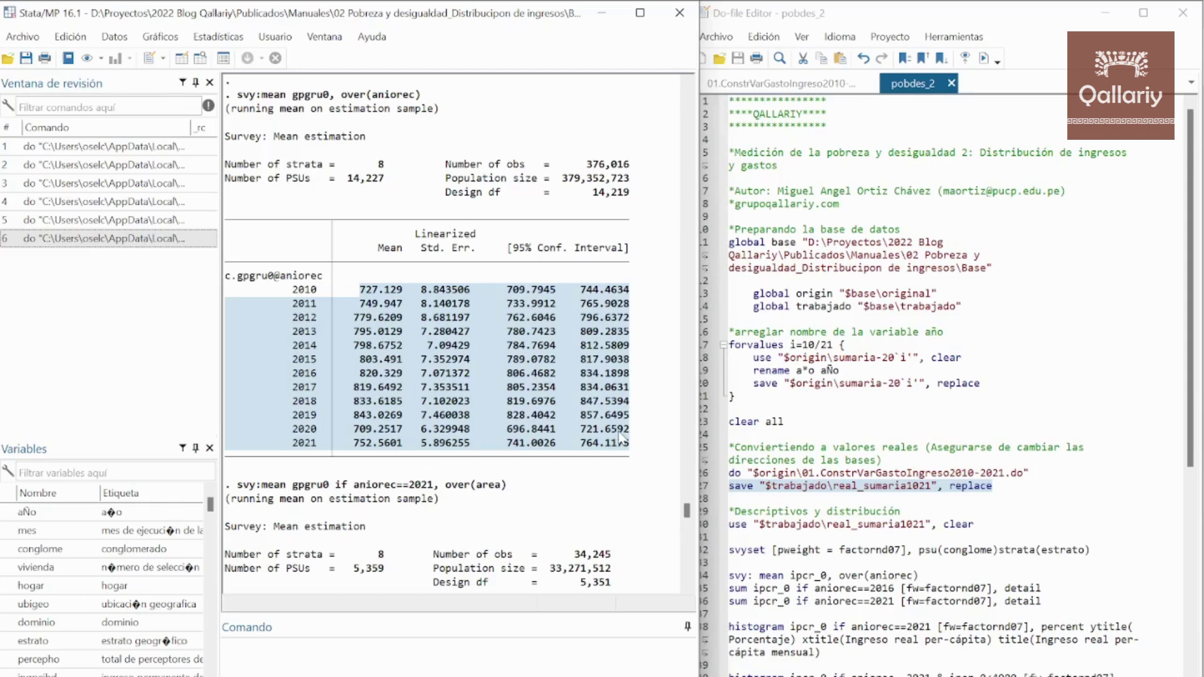
Run the line that loads the $trabajado\real_sumaria1021 dataset with the clear option.
scroll(941, 376, "down", 5)
left_click_drag(730, 293, 729, 307)
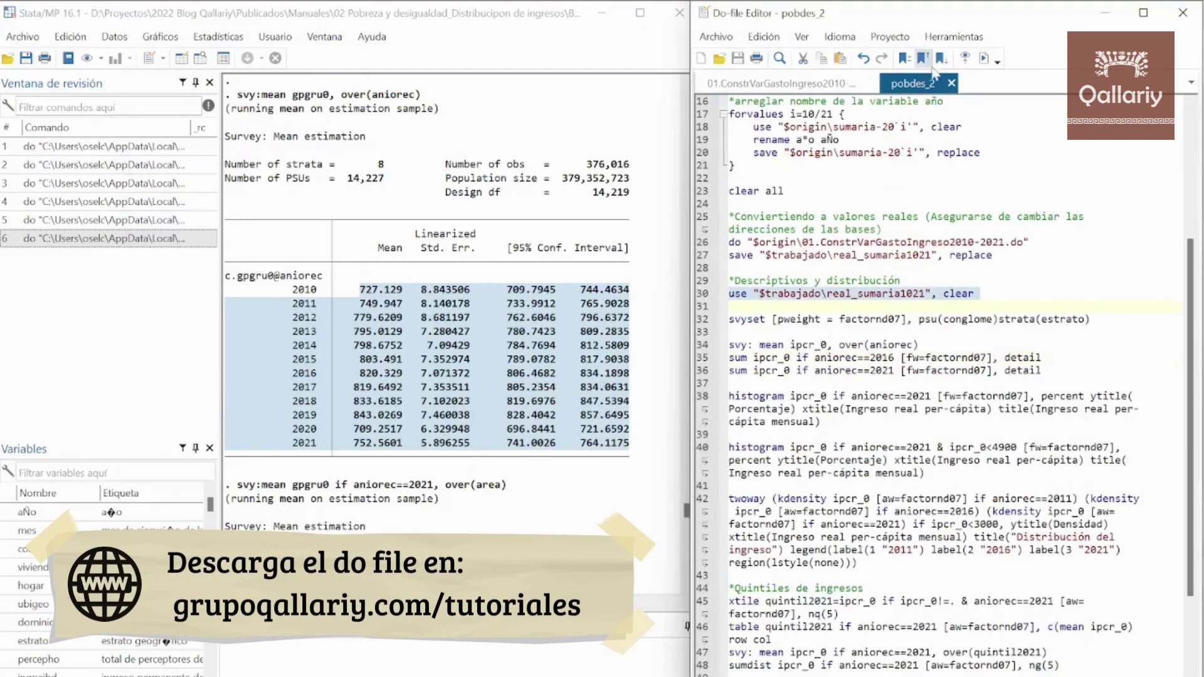
left_click(985, 59)
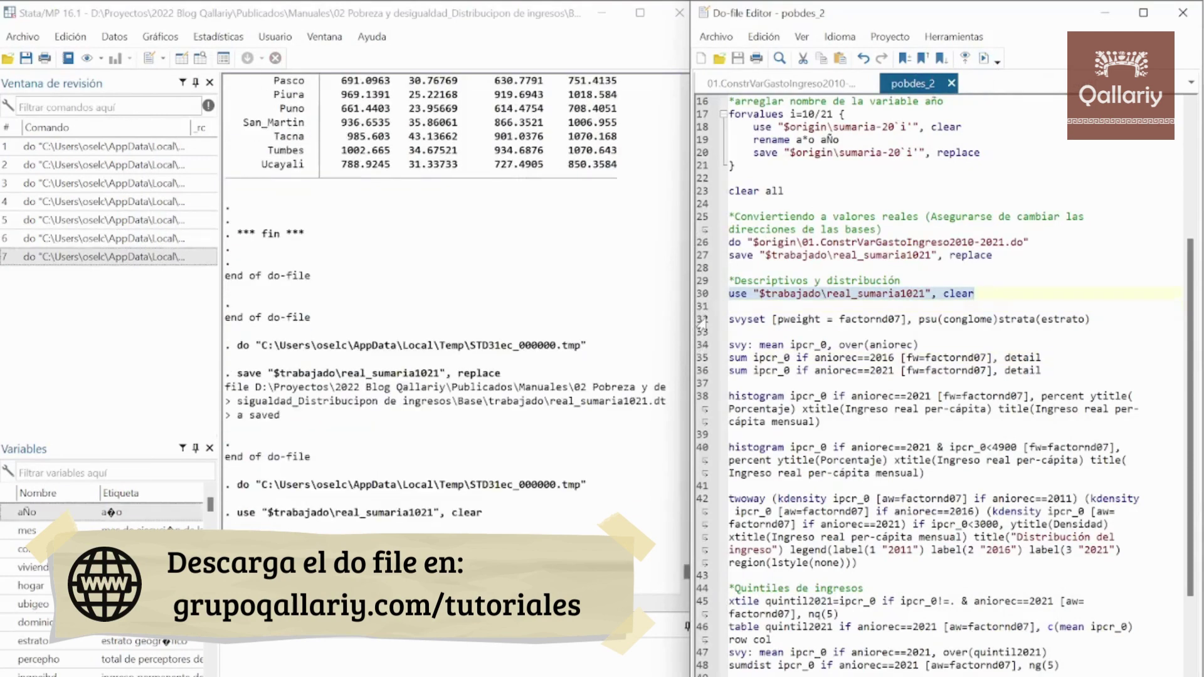
Run the svyset line declaring factornd07 as the pweight, conglome as the PSU and estrato as the strata.
left_click(702, 321)
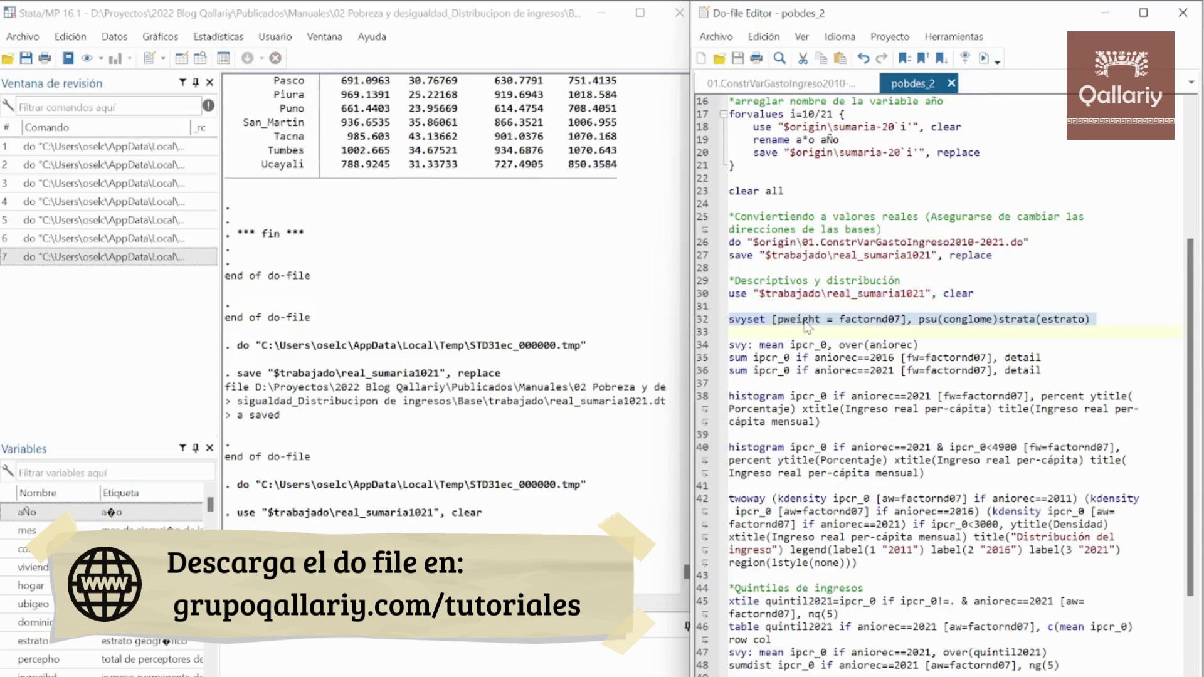
left_click(841, 321)
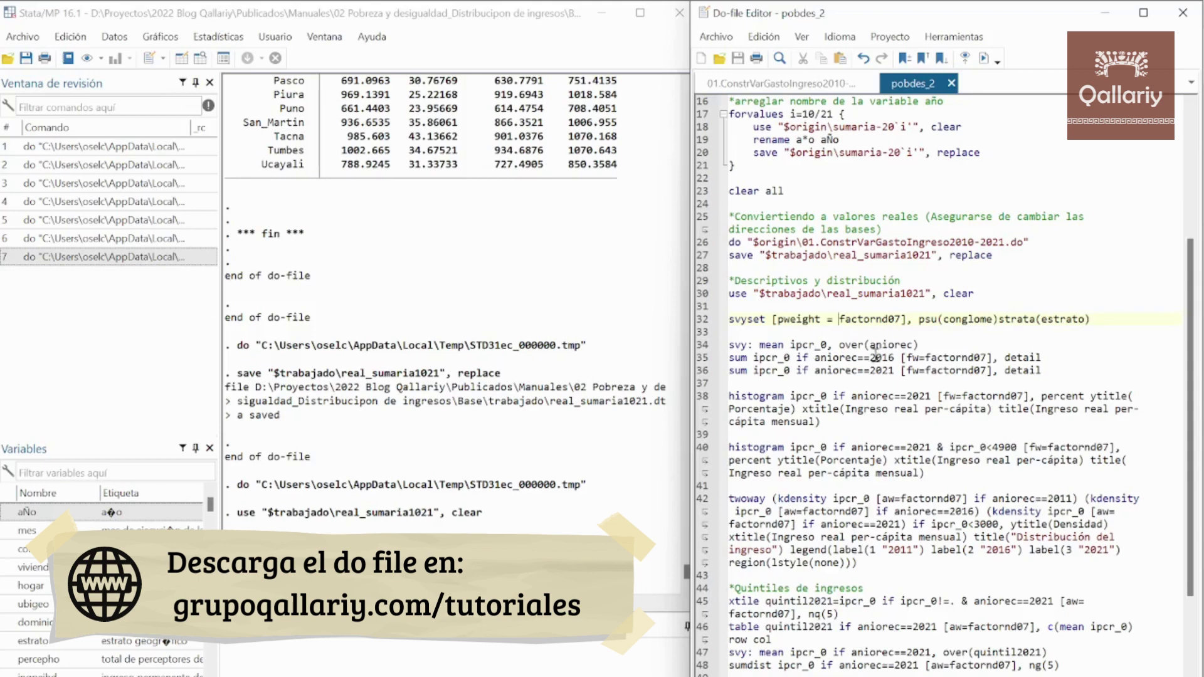
left_click(701, 320)
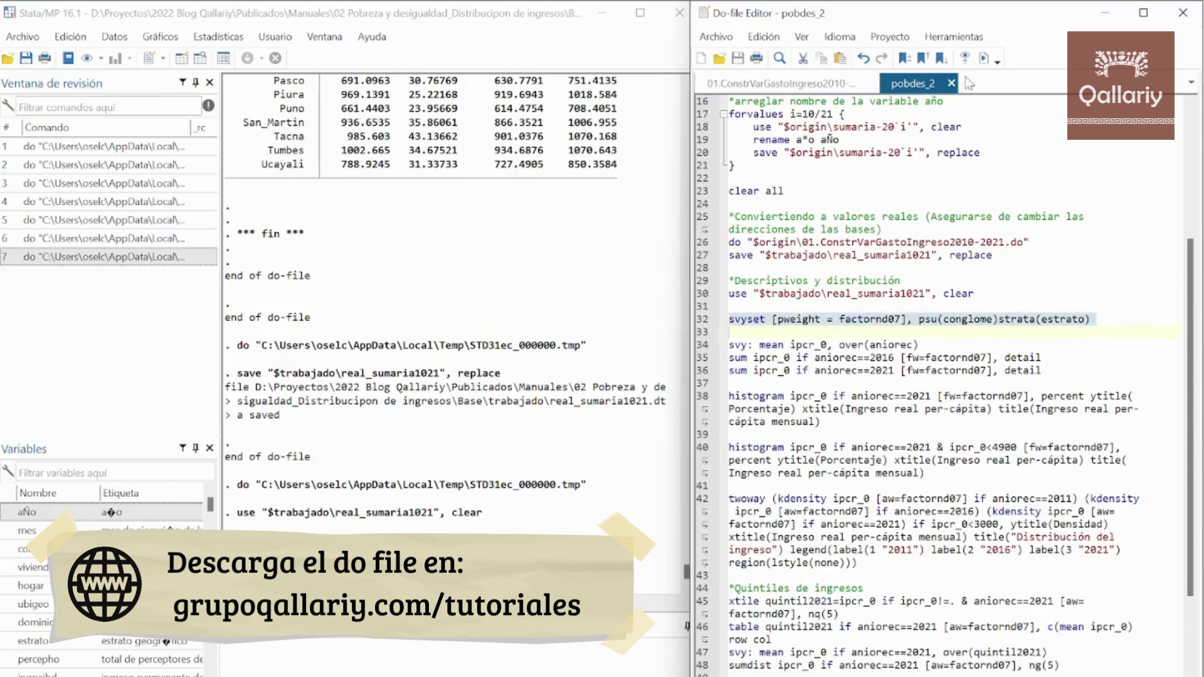
left_click(983, 57)
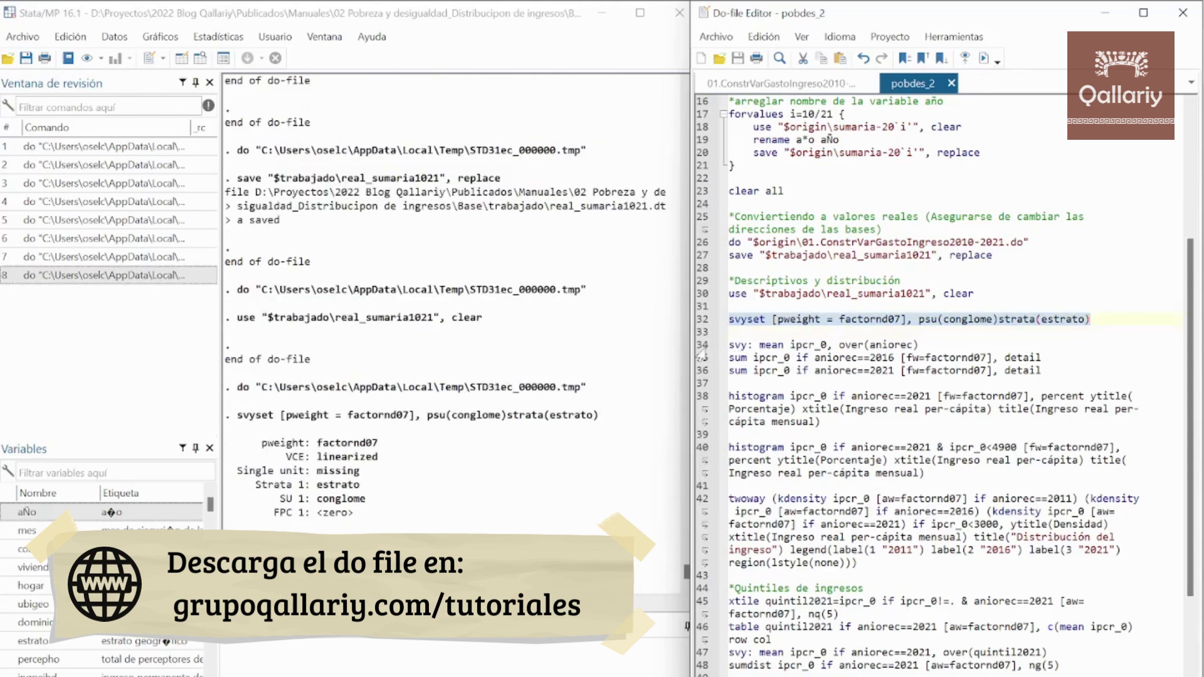
Run the survey mean of ipcr_0 over aniorec and the detailed factornd07-weighted summaries of ipcr_0 for 2016 and 2021.
left_click(701, 344)
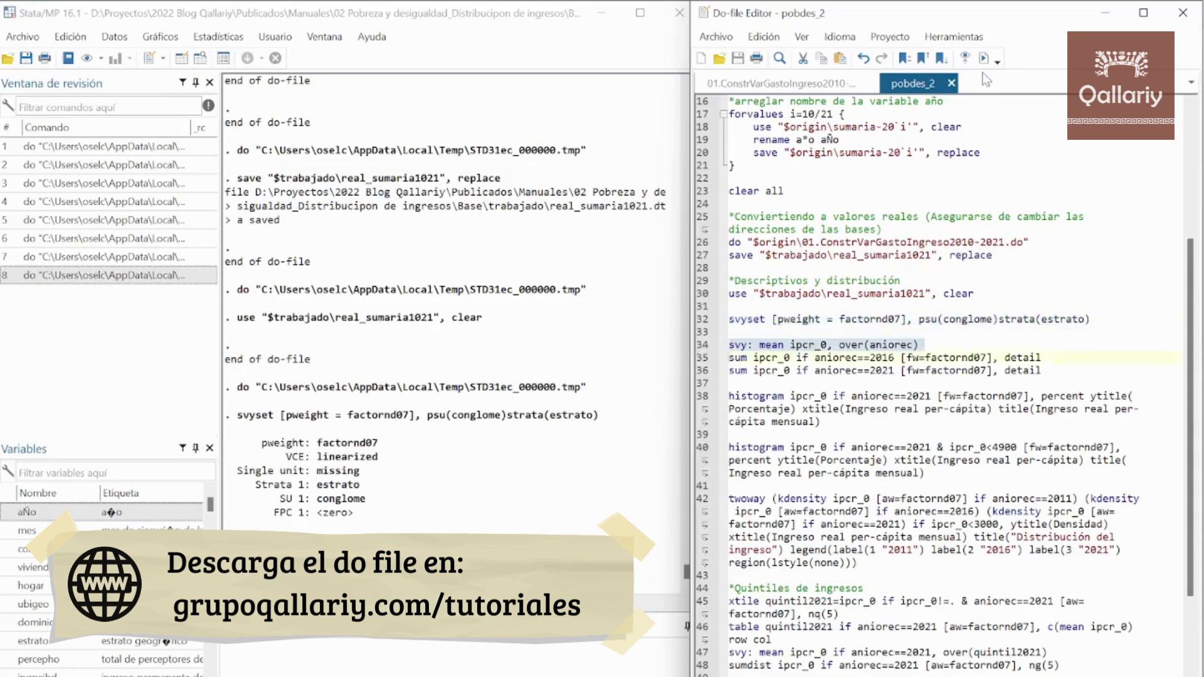
left_click(984, 59)
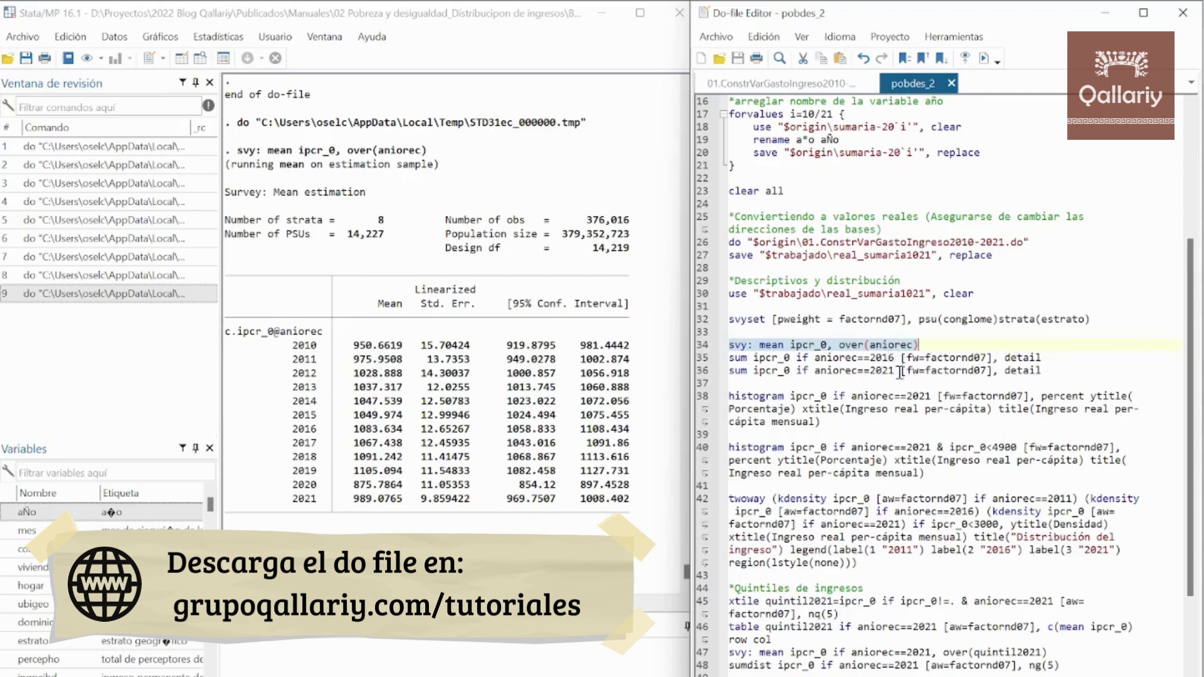
left_click(697, 359)
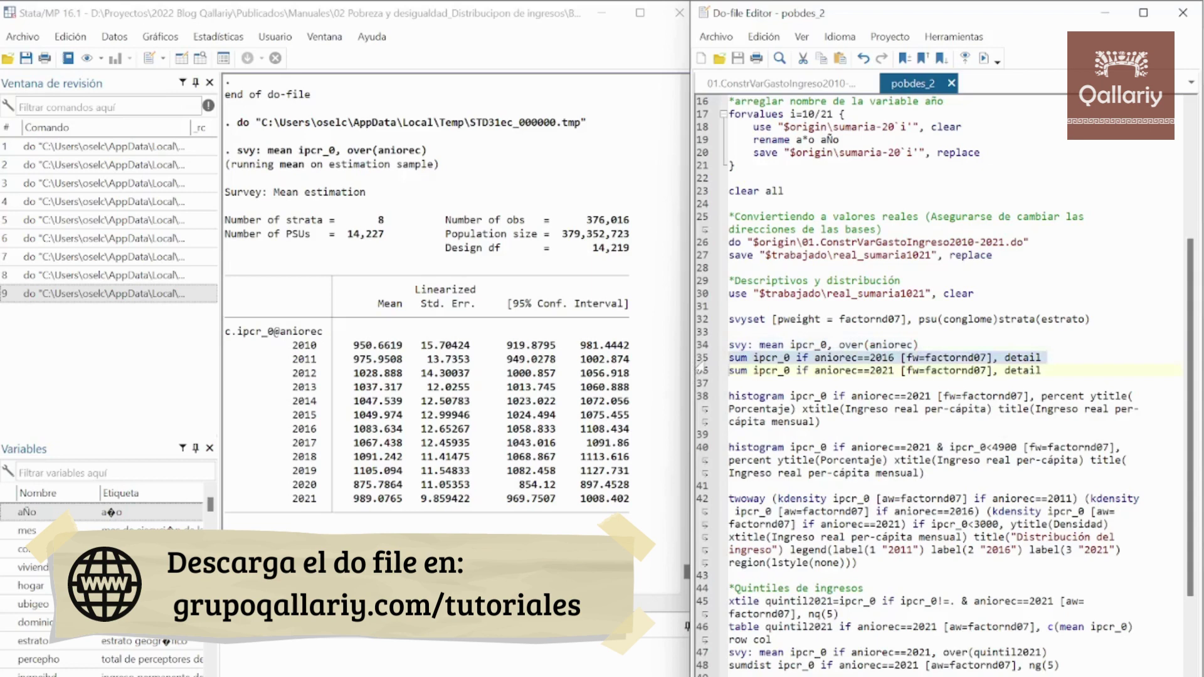
left_click_drag(697, 359, 699, 379)
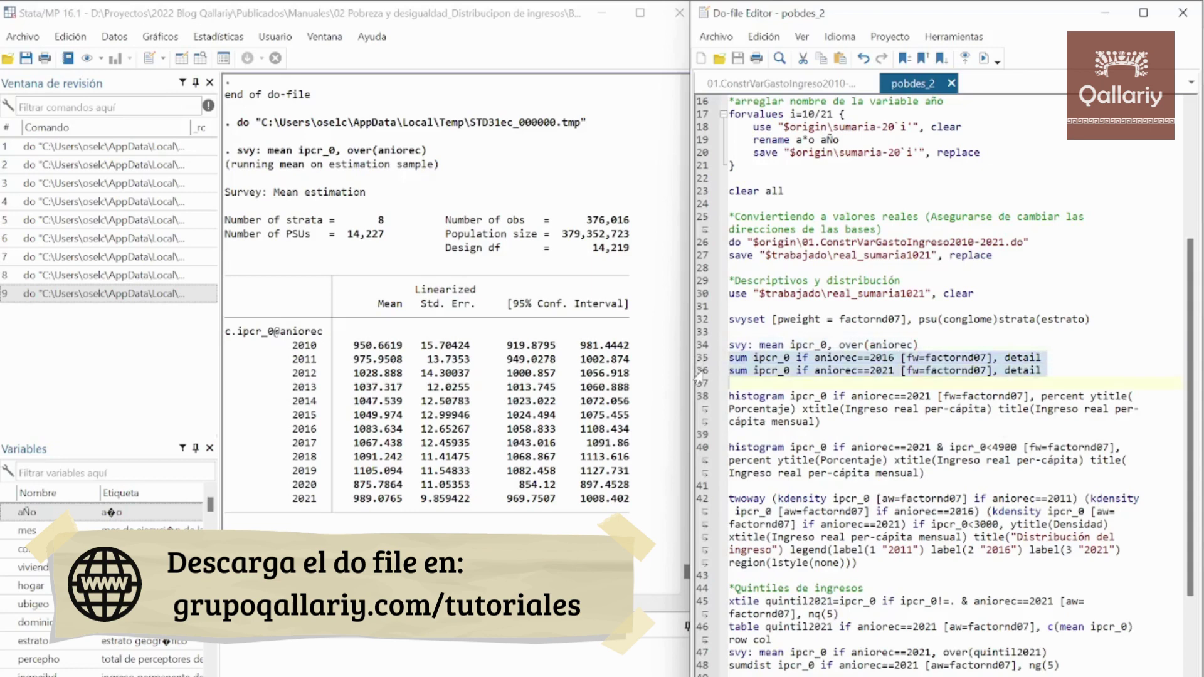
left_click(984, 59)
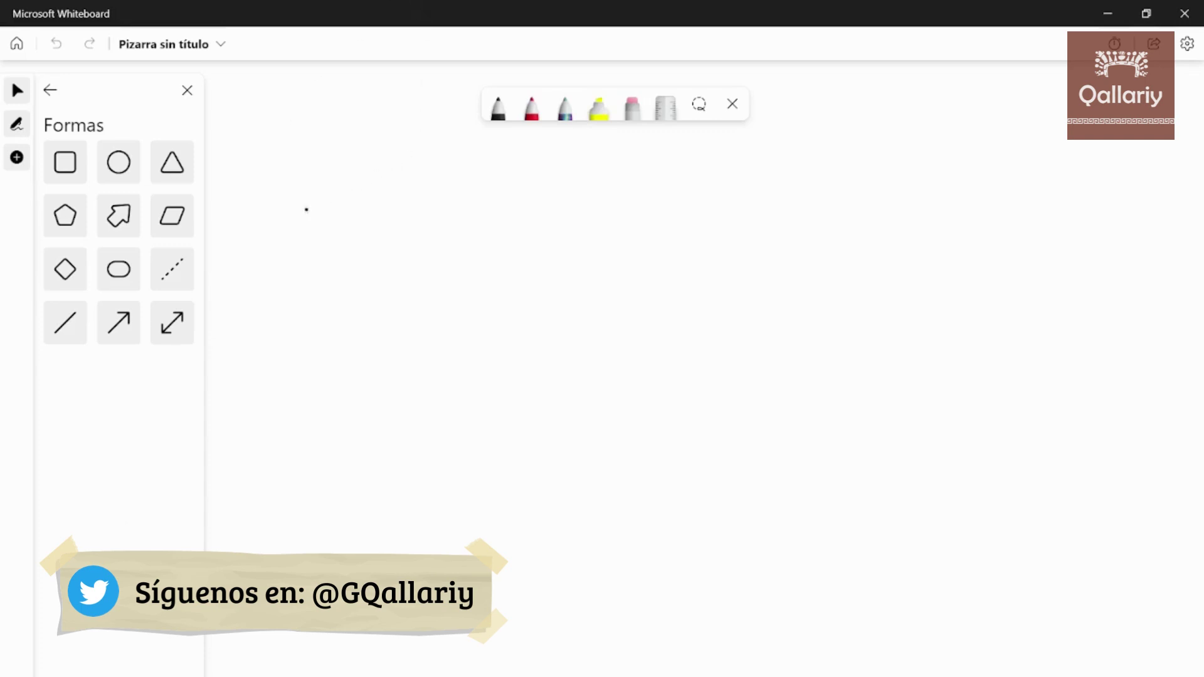
Switch to Microsoft Whiteboard and handwrite the mean formula: x̄ equals the sum of xi from i=1 to n, divided by n.
mouse_move(317, 205)
left_mouse_down()
mouse_move(334, 223)
mouse_move(322, 223)
mouse_move(337, 185)
mouse_move(361, 206)
left_mouse_up()
mouse_move(349, 217)
left_mouse_down()
mouse_move(406, 179)
mouse_move(392, 195)
mouse_move(412, 203)
mouse_move(388, 238)
mouse_move(415, 236)
left_mouse_up()
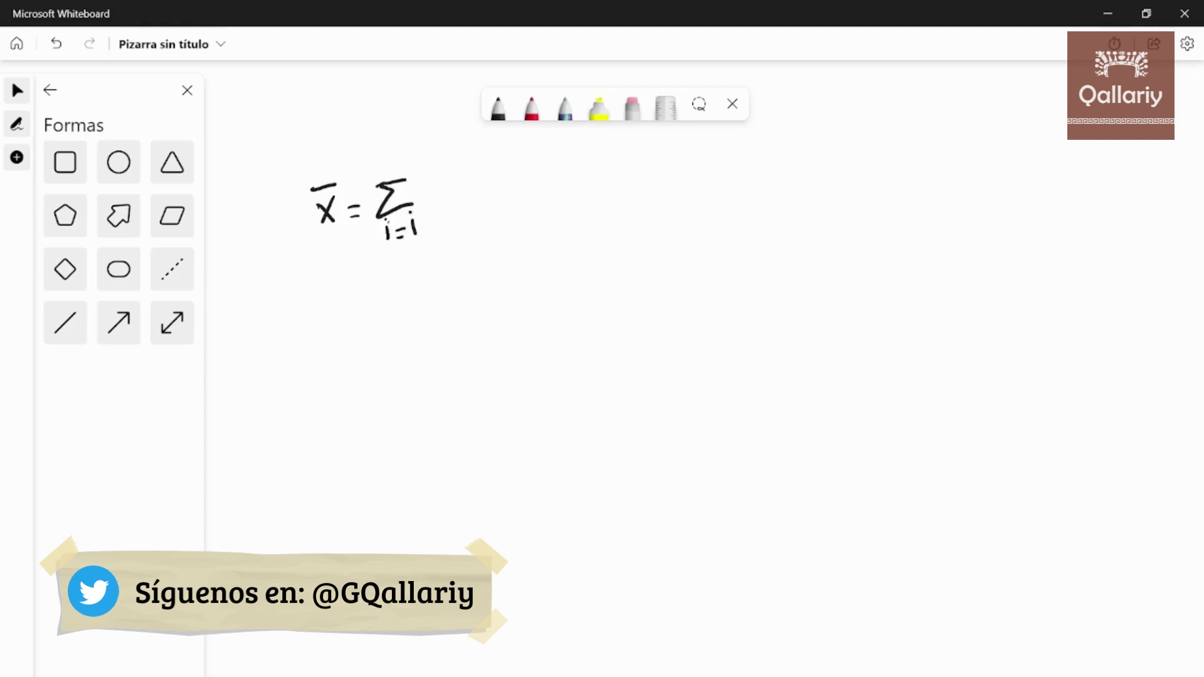
mouse_move(383, 174)
left_mouse_down()
mouse_move(388, 164)
mouse_move(443, 204)
left_mouse_up()
mouse_move(445, 186)
left_mouse_down()
mouse_move(430, 208)
mouse_move(460, 206)
left_mouse_up()
left_click_drag(373, 250, 494, 229)
left_click_drag(420, 262, 440, 276)
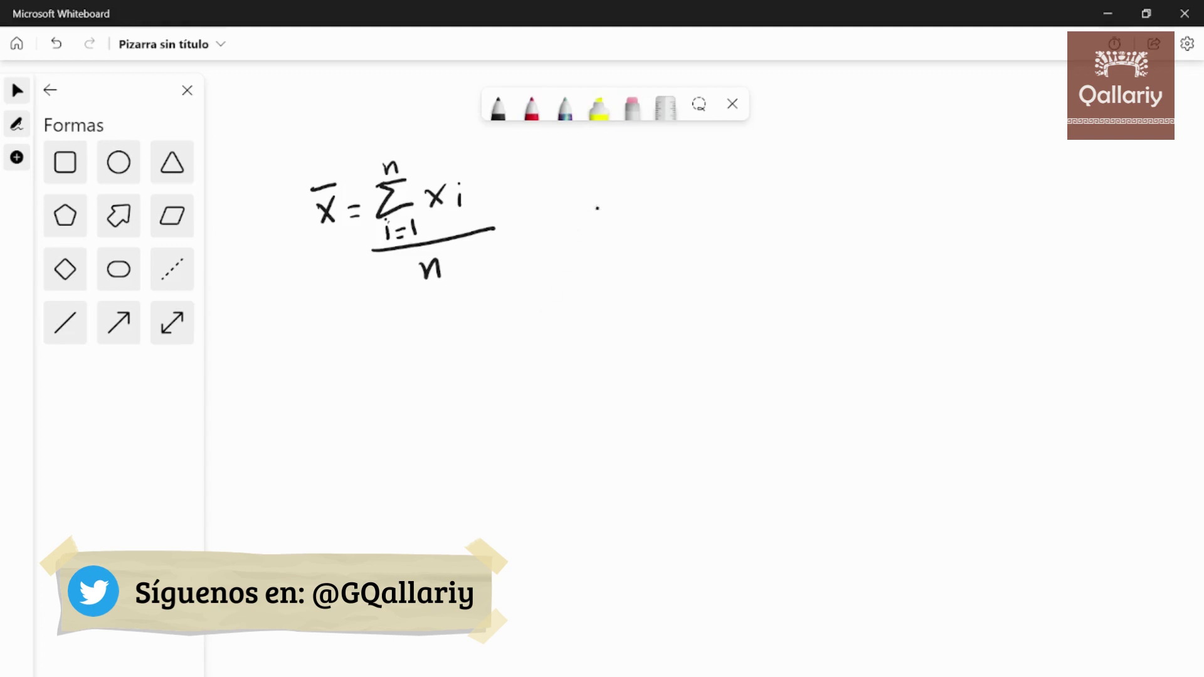
Handwrite the example observations x50 = 80000 and x16 = 3000 beside the mean formula.
mouse_move(638, 176)
left_mouse_down()
mouse_move(656, 190)
mouse_move(639, 194)
mouse_move(663, 196)
mouse_move(711, 180)
mouse_move(727, 190)
mouse_move(732, 168)
mouse_move(749, 186)
mouse_move(759, 171)
mouse_move(772, 183)
mouse_move(788, 175)
left_mouse_up()
mouse_move(808, 175)
left_mouse_down()
mouse_move(797, 187)
mouse_move(809, 177)
left_mouse_up()
mouse_move(829, 173)
left_mouse_down()
mouse_move(818, 188)
mouse_move(831, 171)
left_mouse_up()
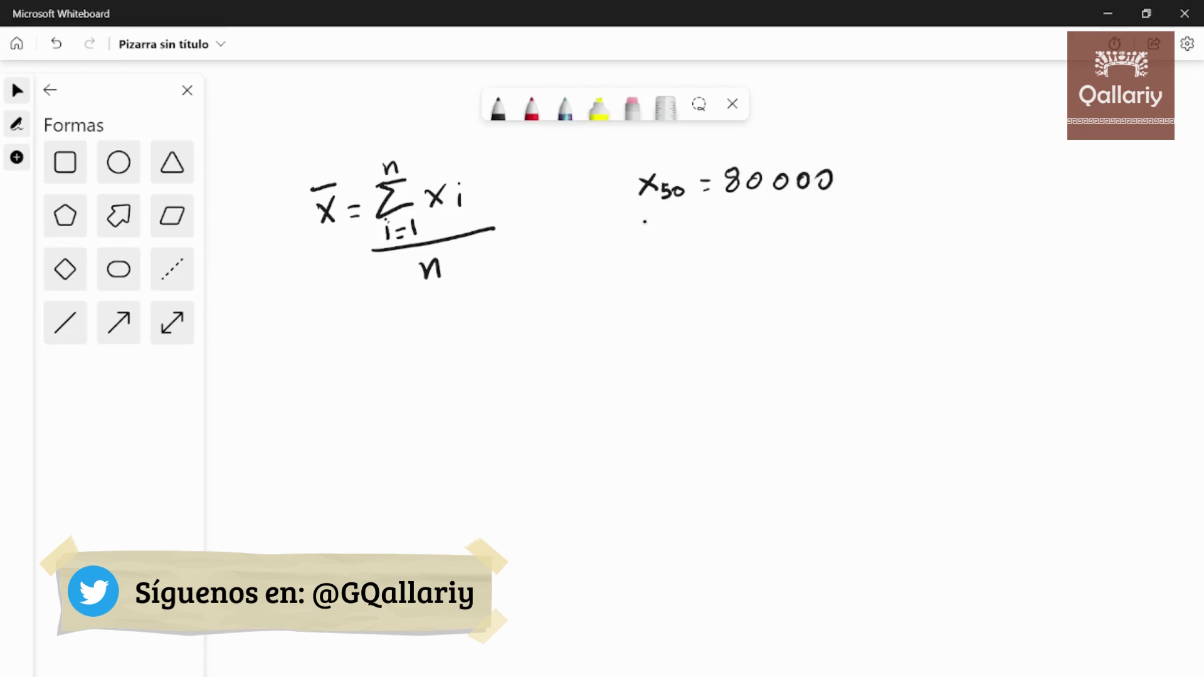
mouse_move(643, 221)
left_mouse_down()
mouse_move(657, 233)
mouse_move(646, 233)
left_mouse_up()
mouse_move(658, 226)
left_mouse_down()
mouse_move(656, 238)
mouse_move(703, 227)
left_mouse_up()
left_click_drag(693, 234, 752, 215)
left_click_drag(773, 215, 788, 221)
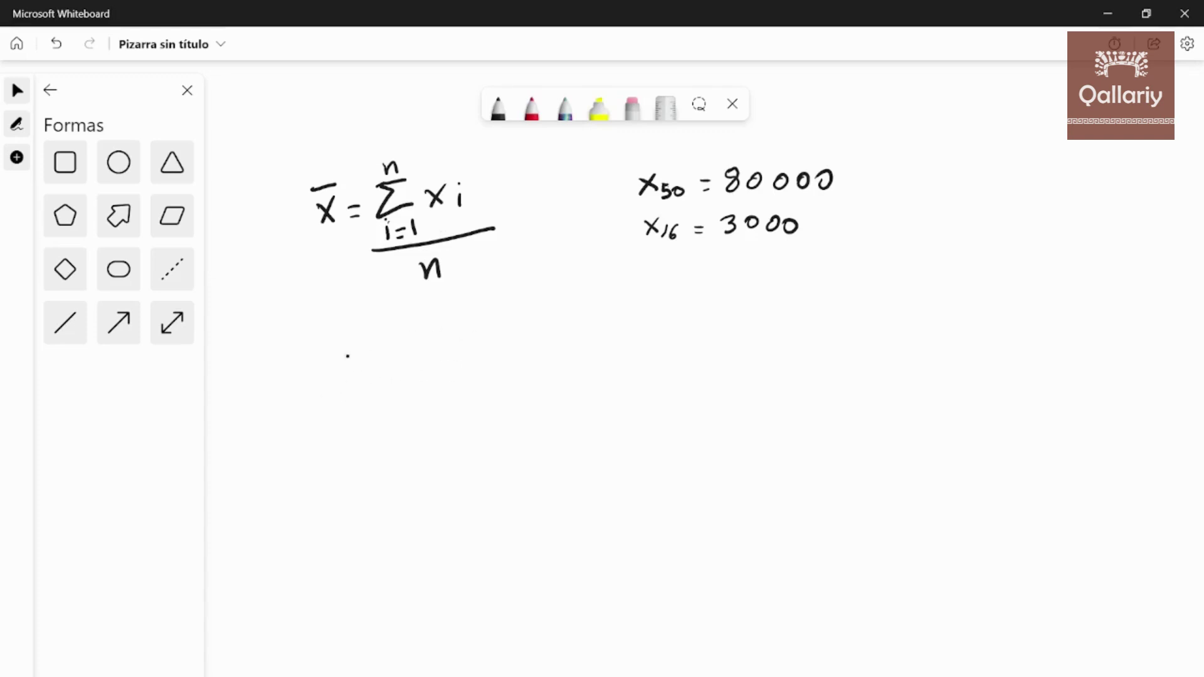
Draw a long horizontal line below the mean formula and label its ends x1 and xn.
left_click(64, 323)
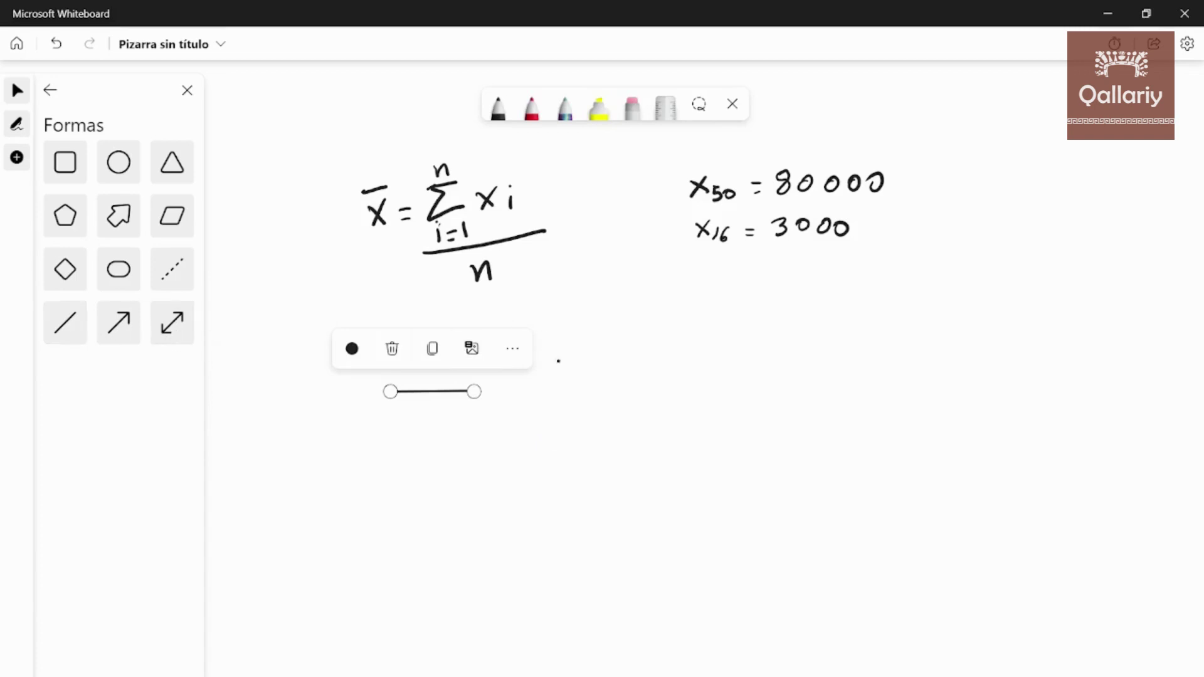
left_click_drag(475, 391, 880, 386)
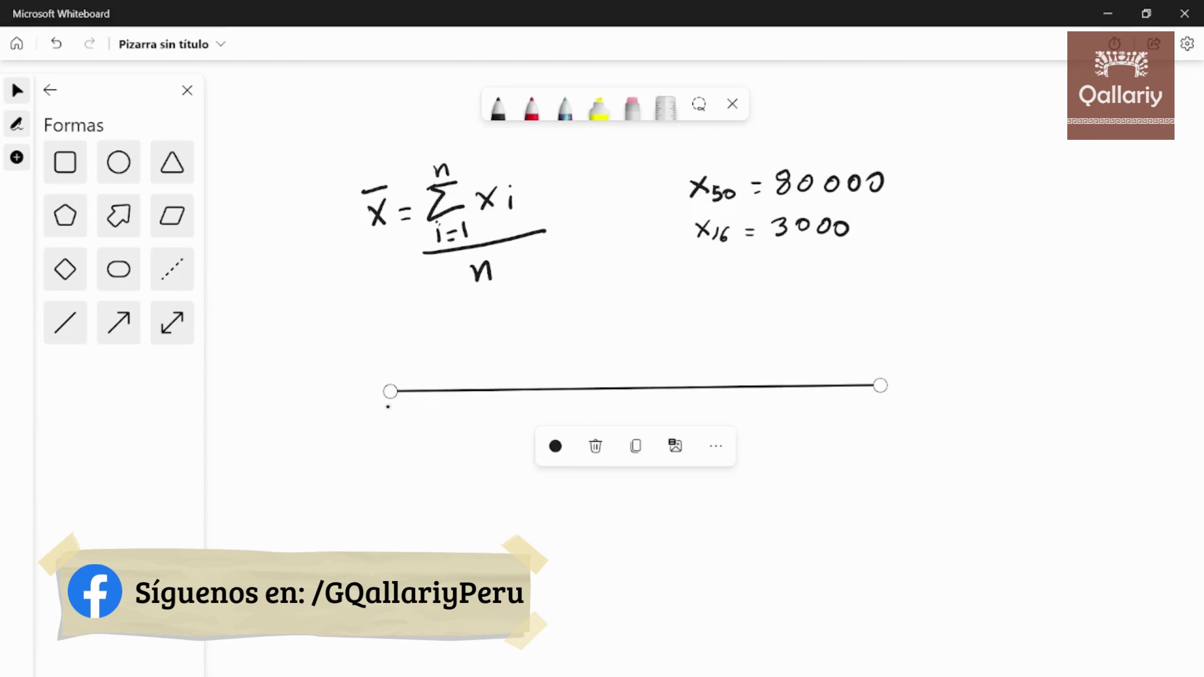
left_click(388, 406)
mouse_move(389, 404)
left_mouse_down()
mouse_move(399, 417)
mouse_move(385, 421)
mouse_move(403, 422)
left_mouse_up()
left_click(400, 415)
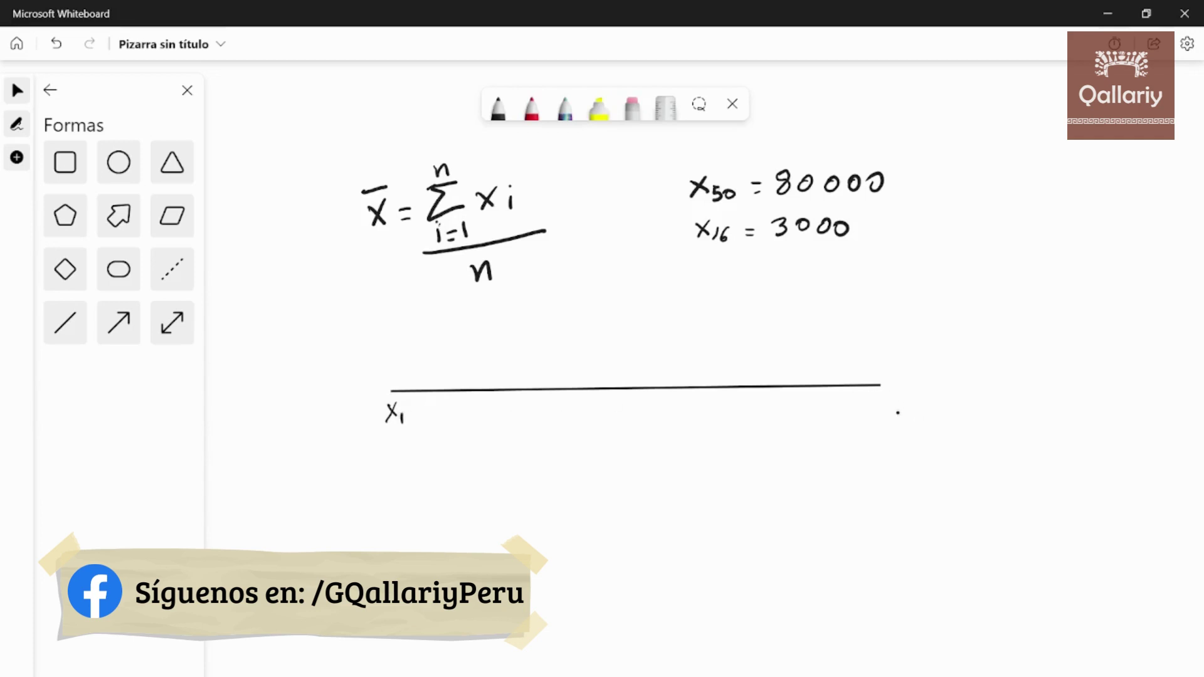
mouse_move(874, 400)
left_mouse_down()
mouse_move(884, 412)
mouse_move(873, 414)
mouse_move(899, 421)
left_mouse_up()
Write n = 7, mark the points x2 to x7 along the line, and write 3, 8, 15, 40, 41, 50 and 56 beneath x1 to x7.
left_click_drag(229, 468, 259, 458)
left_click_drag(250, 464, 285, 455)
mouse_move(448, 404)
left_mouse_down()
mouse_move(461, 422)
mouse_move(449, 424)
left_mouse_up()
left_click_drag(467, 411, 480, 423)
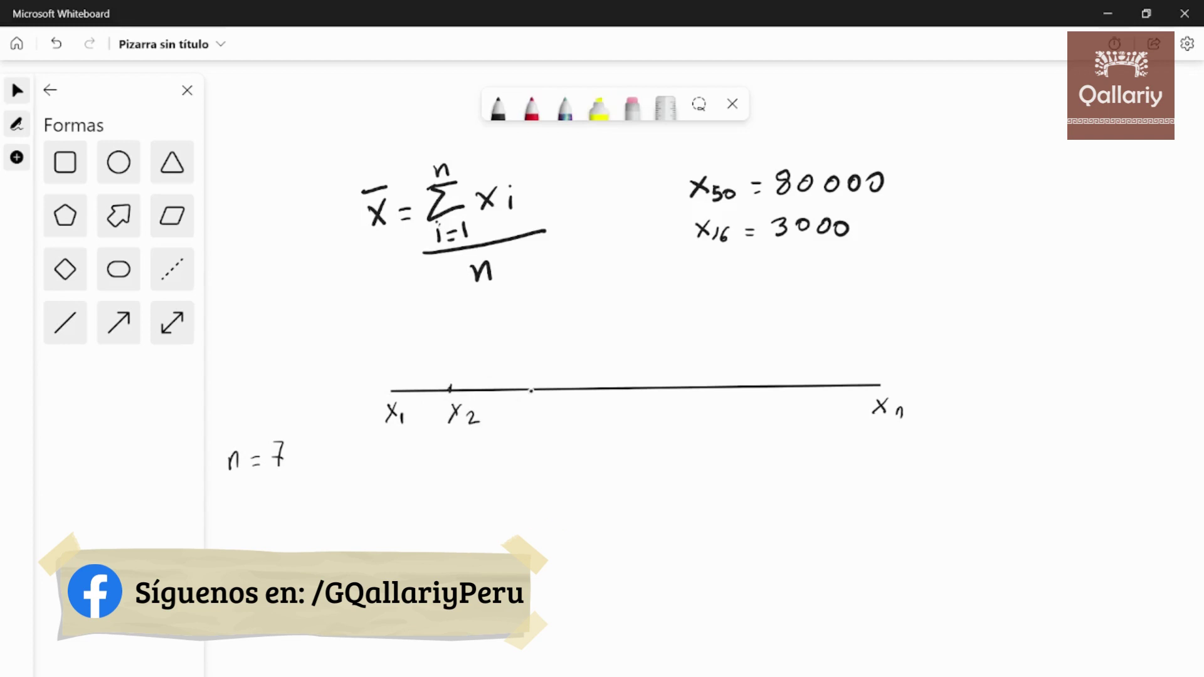
left_click_drag(544, 384, 550, 418)
mouse_move(549, 407)
left_mouse_down()
mouse_move(534, 430)
mouse_move(563, 428)
left_mouse_up()
left_click_drag(630, 382, 630, 391)
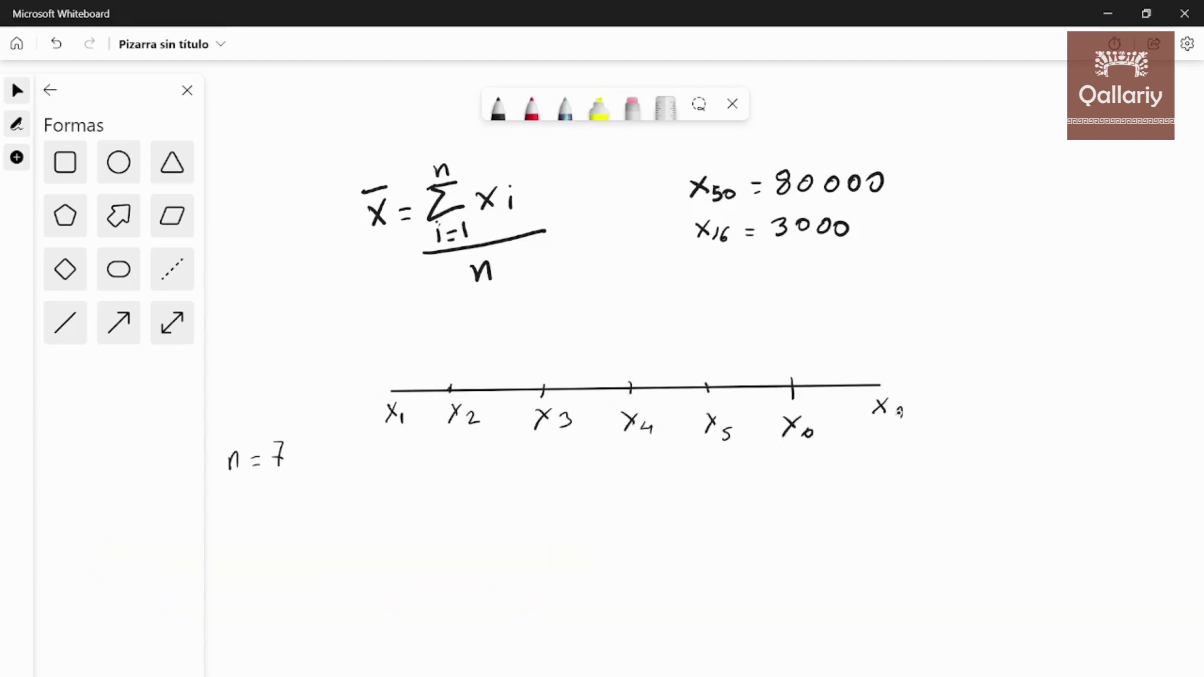
mouse_move(897, 410)
left_mouse_down()
mouse_move(911, 413)
mouse_move(903, 431)
left_mouse_up()
left_click_drag(385, 446, 387, 469)
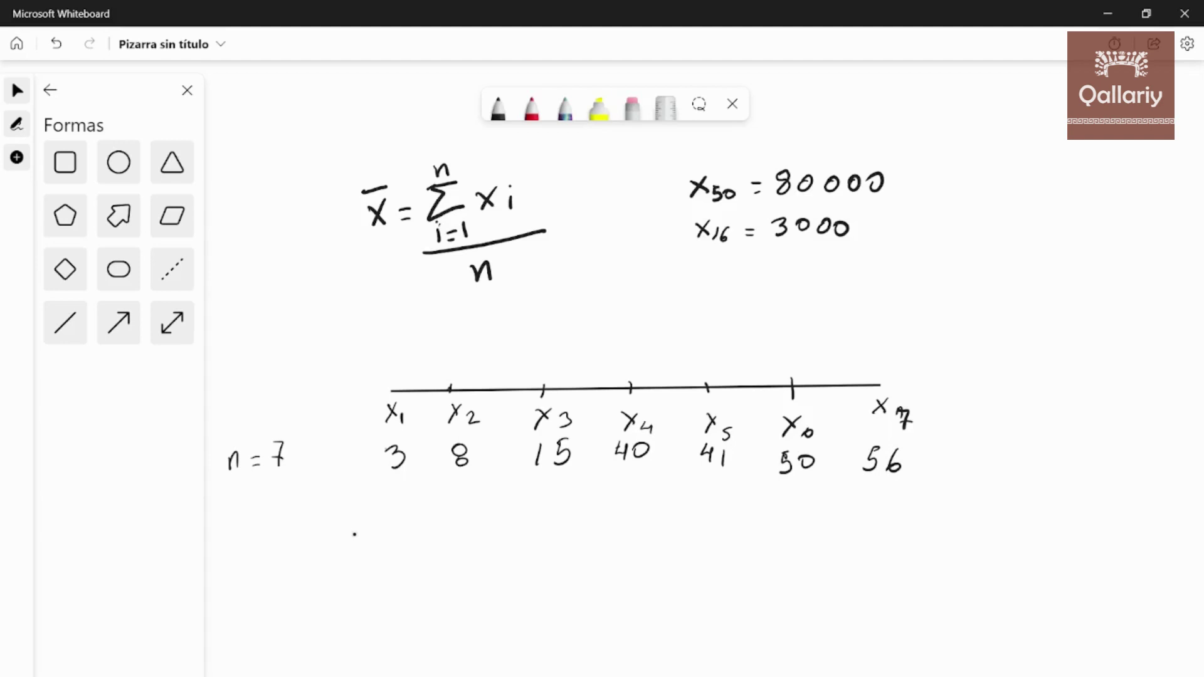
Handwrite the median formula x̃ = x[(n+1)/2] = x4 below the row of values.
mouse_move(354, 534)
left_mouse_down()
mouse_move(371, 555)
mouse_move(357, 557)
mouse_move(380, 515)
mouse_move(405, 541)
left_mouse_up()
left_click_drag(394, 546, 409, 547)
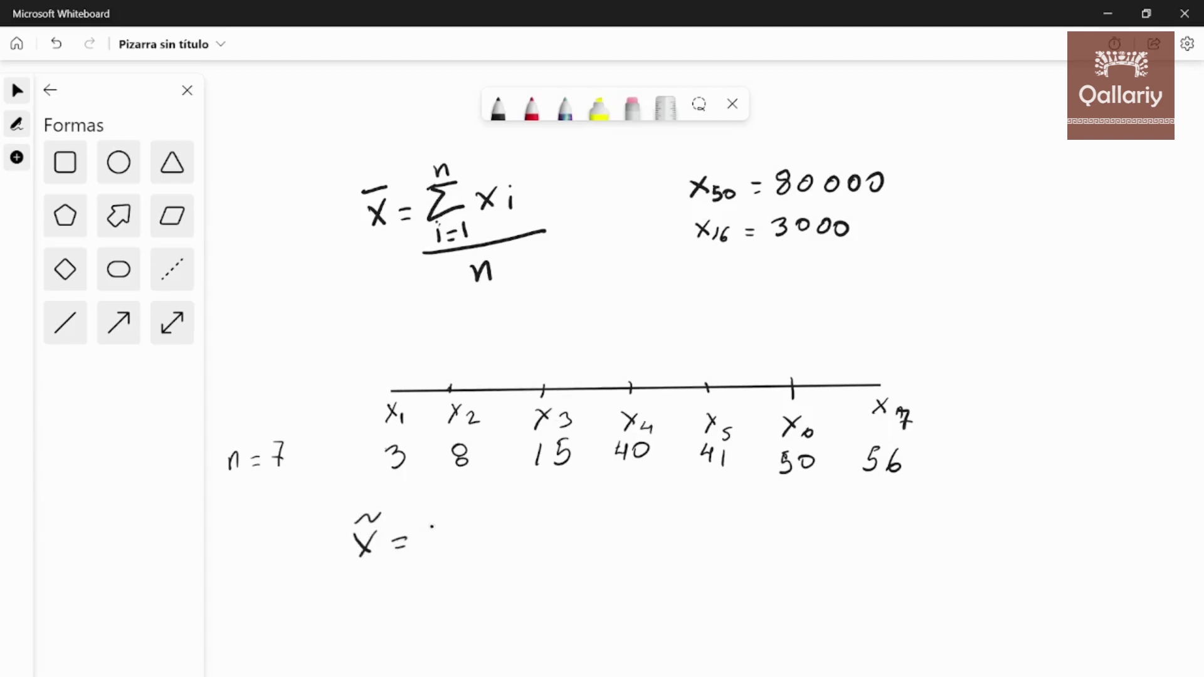
left_click_drag(432, 520, 448, 547)
mouse_move(447, 524)
left_mouse_down()
mouse_move(438, 548)
mouse_move(451, 578)
mouse_move(470, 583)
mouse_move(516, 542)
left_mouse_up()
mouse_move(509, 531)
left_mouse_down()
mouse_move(509, 549)
mouse_move(531, 545)
mouse_move(517, 583)
left_mouse_up()
mouse_move(544, 521)
left_mouse_down()
mouse_move(561, 522)
mouse_move(542, 583)
left_mouse_up()
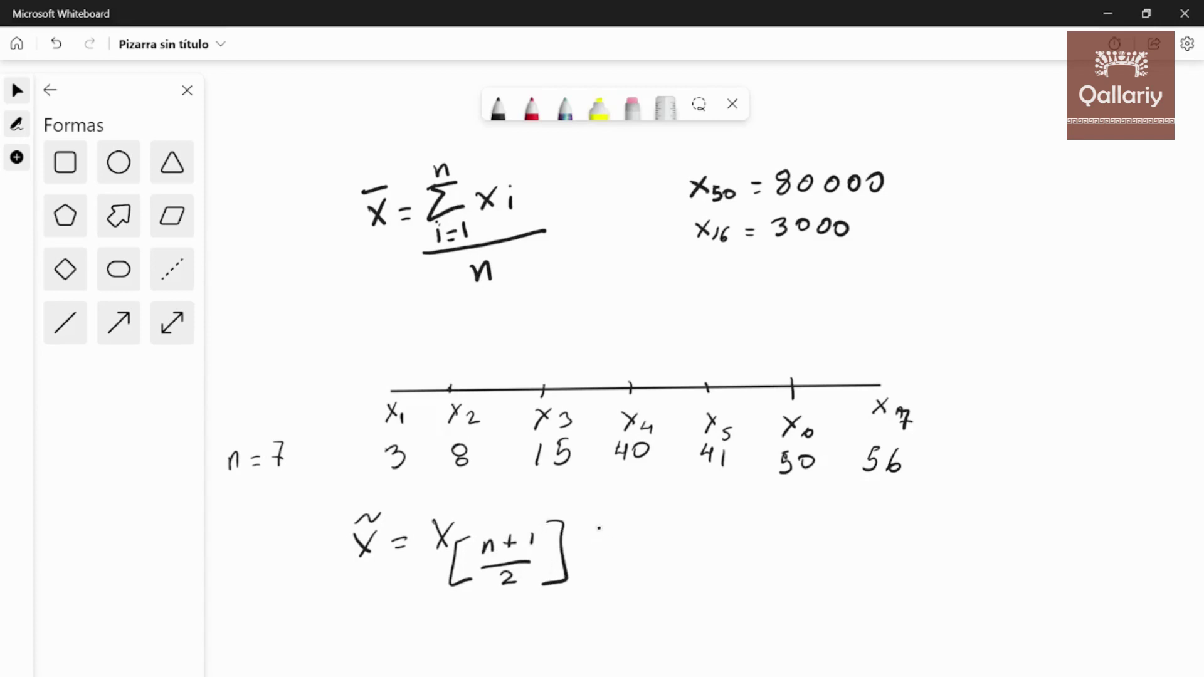
left_click_drag(595, 531, 658, 534)
mouse_move(663, 511)
left_mouse_down()
mouse_move(640, 538)
mouse_move(684, 542)
left_mouse_up()
left_click_drag(681, 532, 675, 553)
Circle x4 and its value 40 with a dashed outline, and extend the last value to 56000.
mouse_move(606, 386)
left_mouse_down()
mouse_move(600, 444)
mouse_move(652, 489)
mouse_move(670, 403)
left_mouse_up()
mouse_move(657, 356)
left_mouse_down()
mouse_move(640, 346)
mouse_move(600, 439)
left_mouse_up()
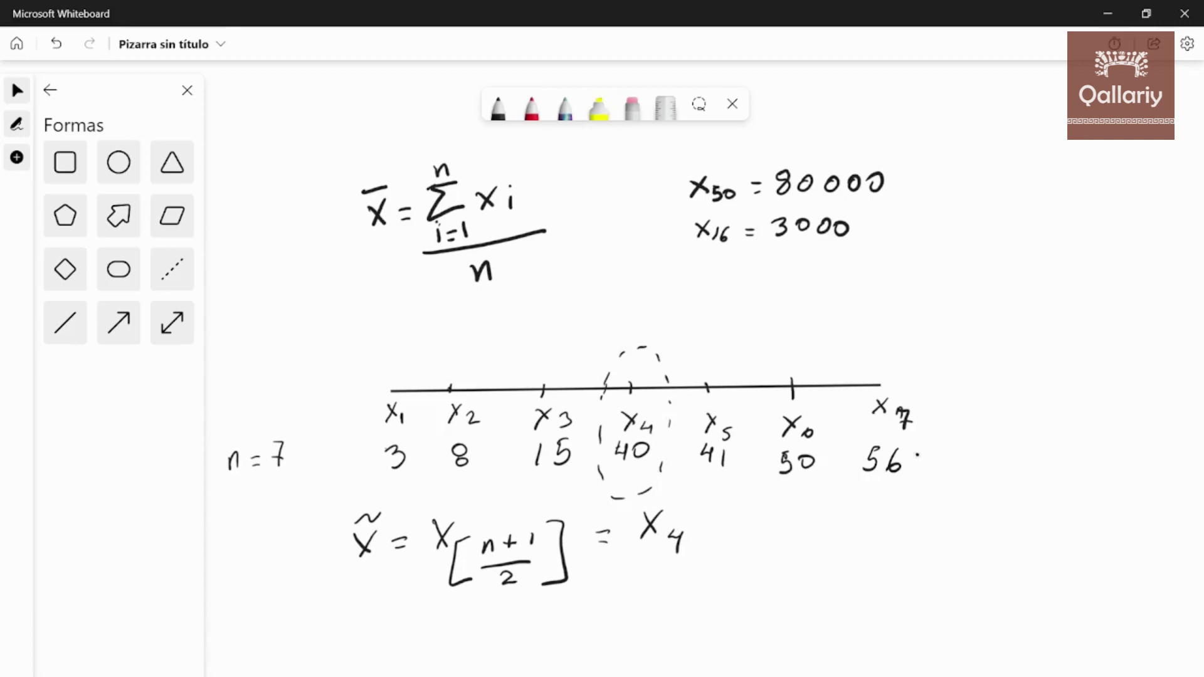
mouse_move(928, 450)
left_mouse_down()
mouse_move(951, 462)
mouse_move(976, 455)
left_mouse_up()
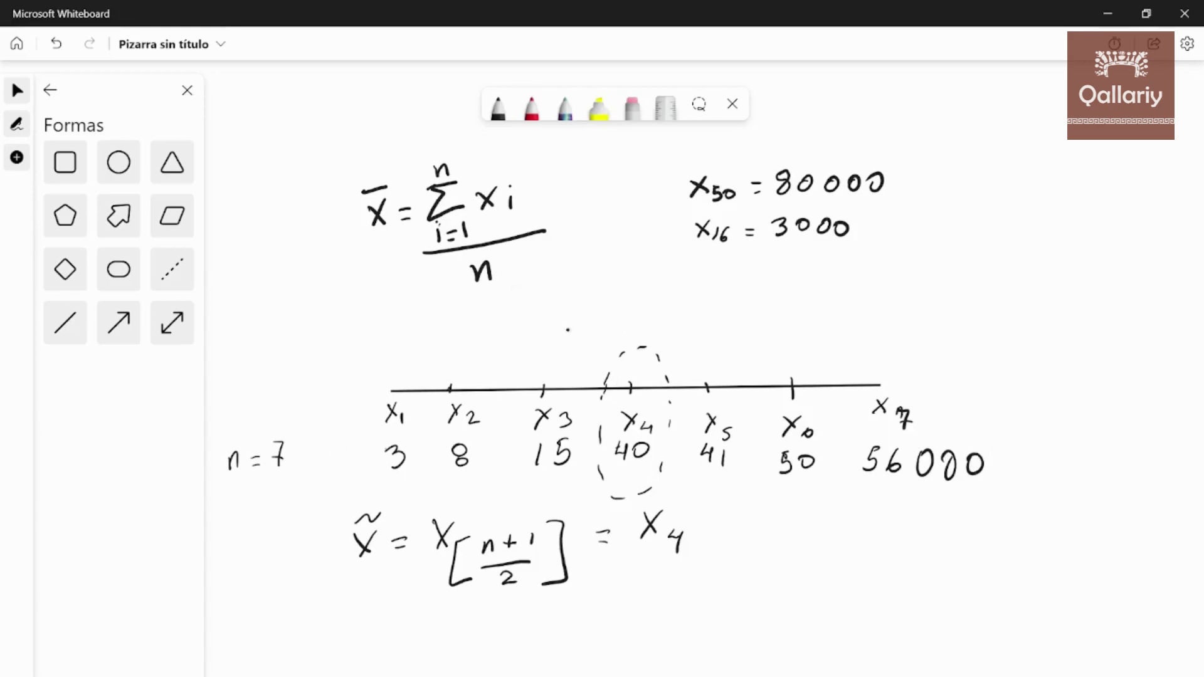
Draw a second horizontal line below the median formula with a tick mark at each end.
left_click_drag(847, 618, 863, 375)
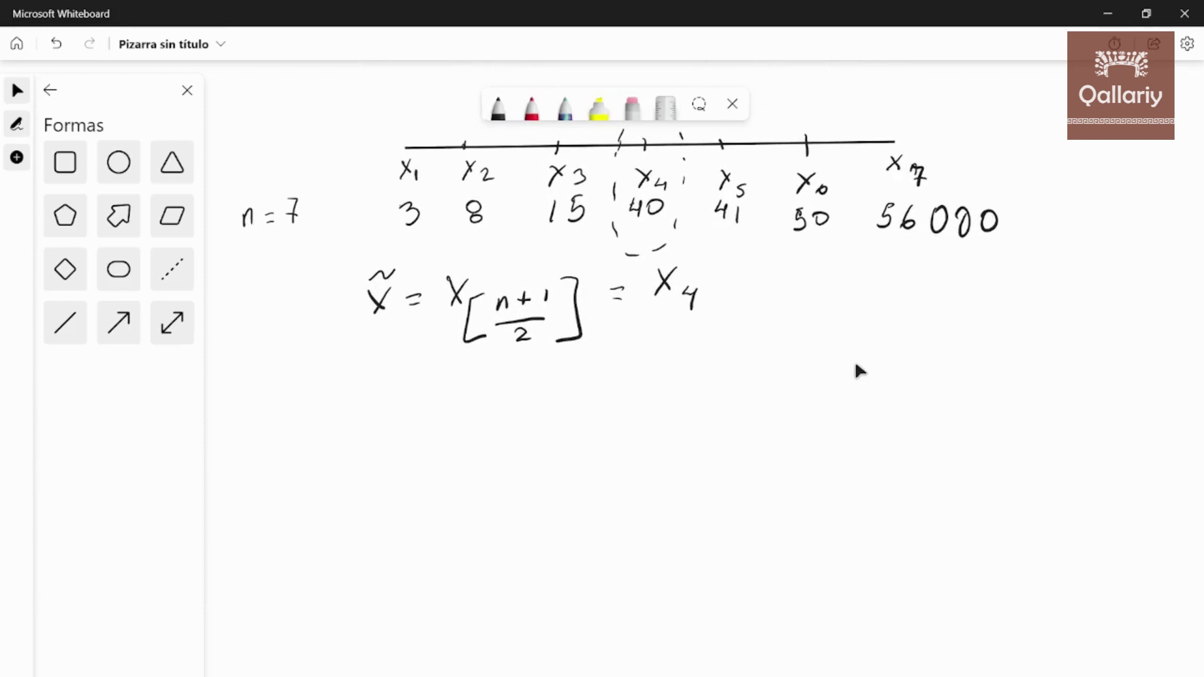
left_click(62, 331)
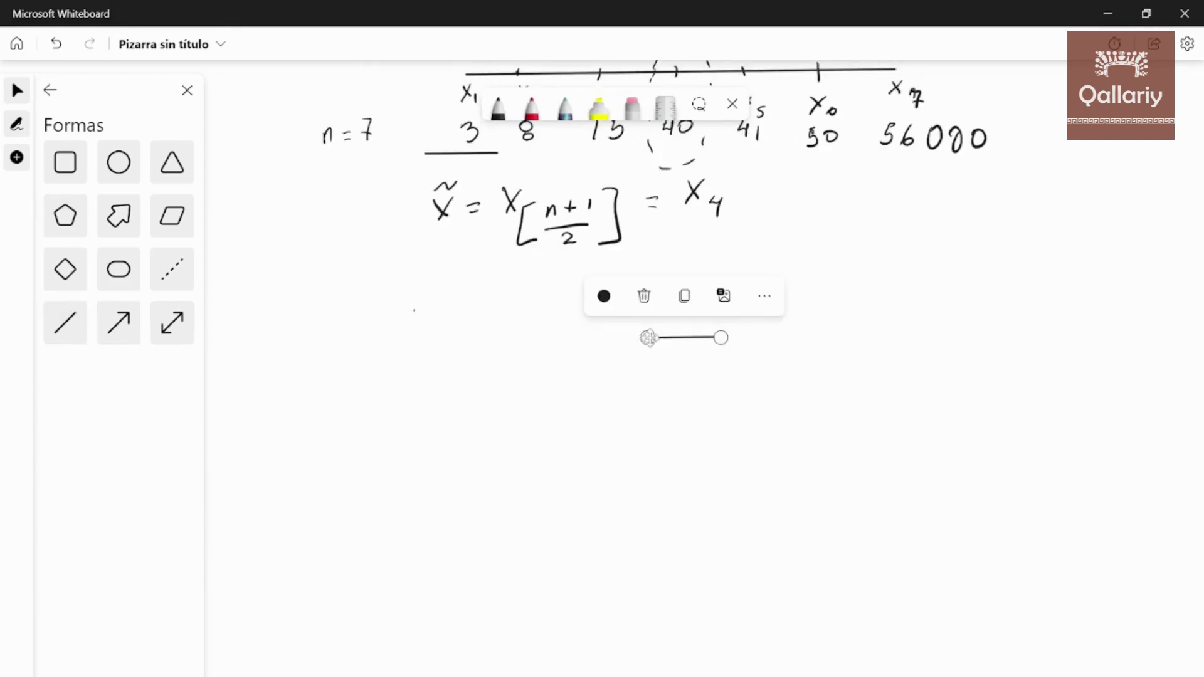
left_click_drag(645, 337, 401, 343)
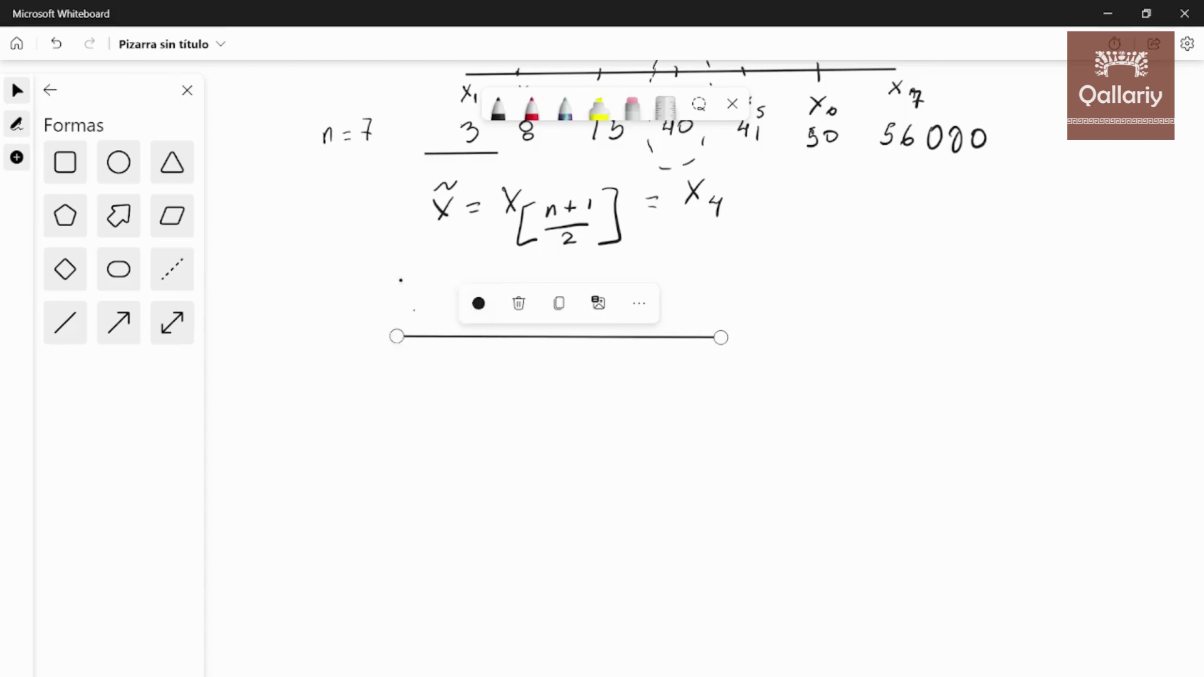
left_click(401, 280)
left_click(498, 108)
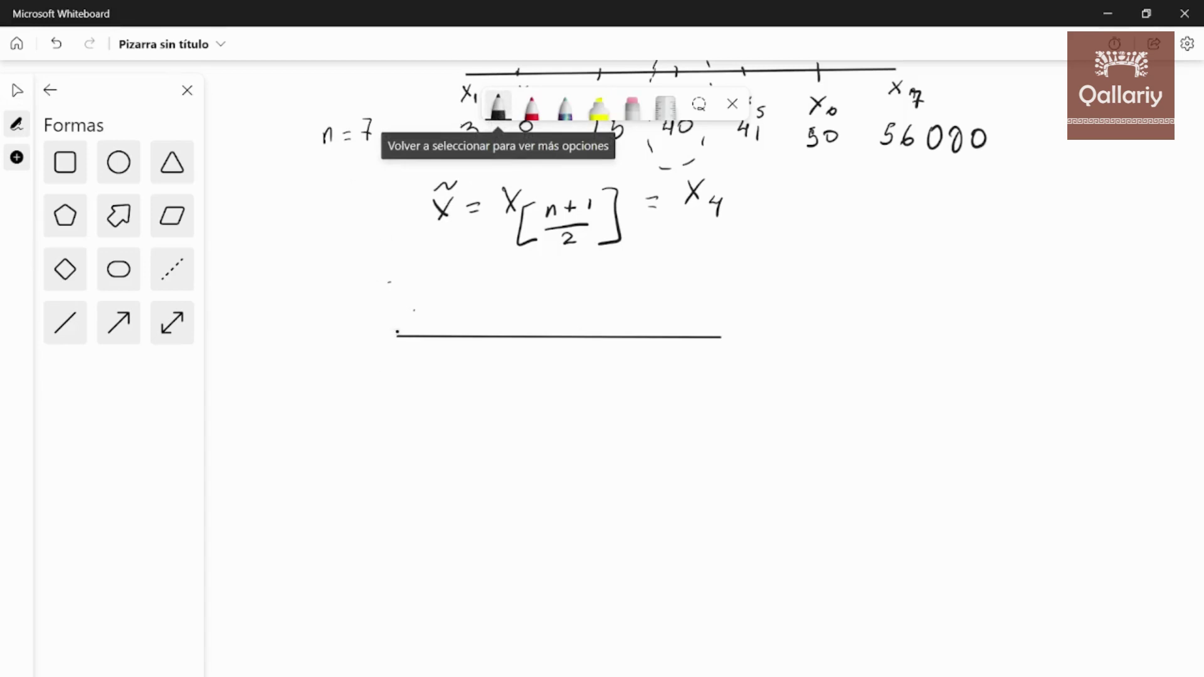
left_click_drag(424, 153, 497, 152)
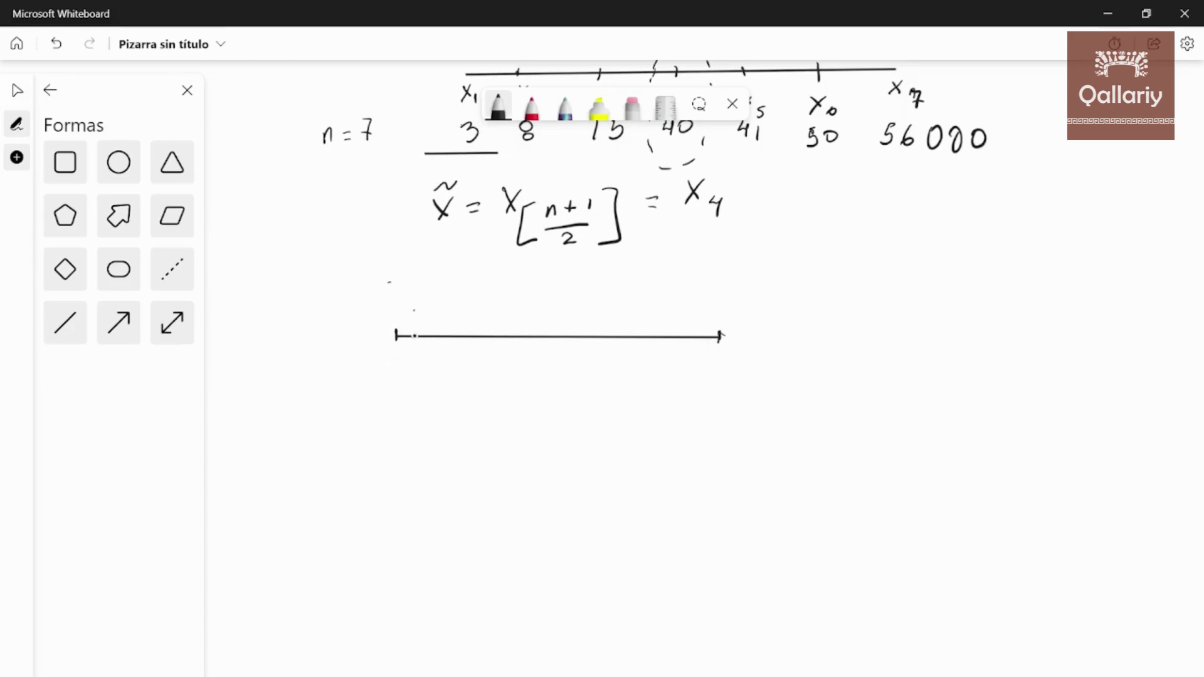
Mark percentiles P1 and P99 near the ends of the second line and label its endpoints 0% and 100%.
mouse_move(413, 330)
left_mouse_down()
mouse_move(412, 375)
mouse_move(412, 363)
mouse_move(422, 377)
left_mouse_up()
mouse_move(695, 353)
left_mouse_down()
mouse_move(696, 378)
mouse_move(697, 365)
mouse_move(703, 382)
mouse_move(711, 376)
mouse_move(702, 386)
left_mouse_up()
mouse_move(387, 353)
left_mouse_down()
mouse_move(394, 371)
mouse_move(410, 369)
left_mouse_up()
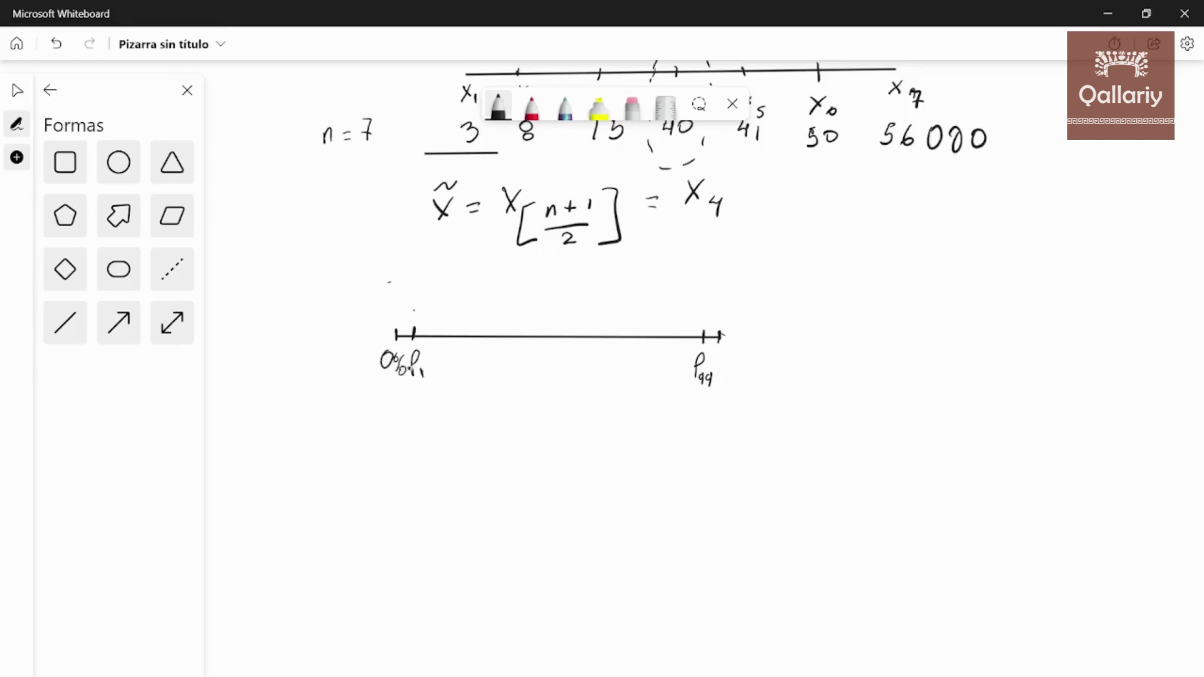
mouse_move(727, 350)
left_mouse_down()
mouse_move(728, 366)
mouse_move(745, 351)
mouse_move(759, 367)
left_mouse_up()
left_click_drag(758, 349, 768, 363)
Write 350 above P1 and 4000 above P99, and mark further percentiles next to P1 and near the line's middle.
mouse_move(412, 297)
left_mouse_down()
mouse_move(415, 312)
mouse_move(438, 299)
left_mouse_up()
mouse_move(686, 299)
left_mouse_down()
mouse_move(695, 312)
mouse_move(728, 299)
left_mouse_up()
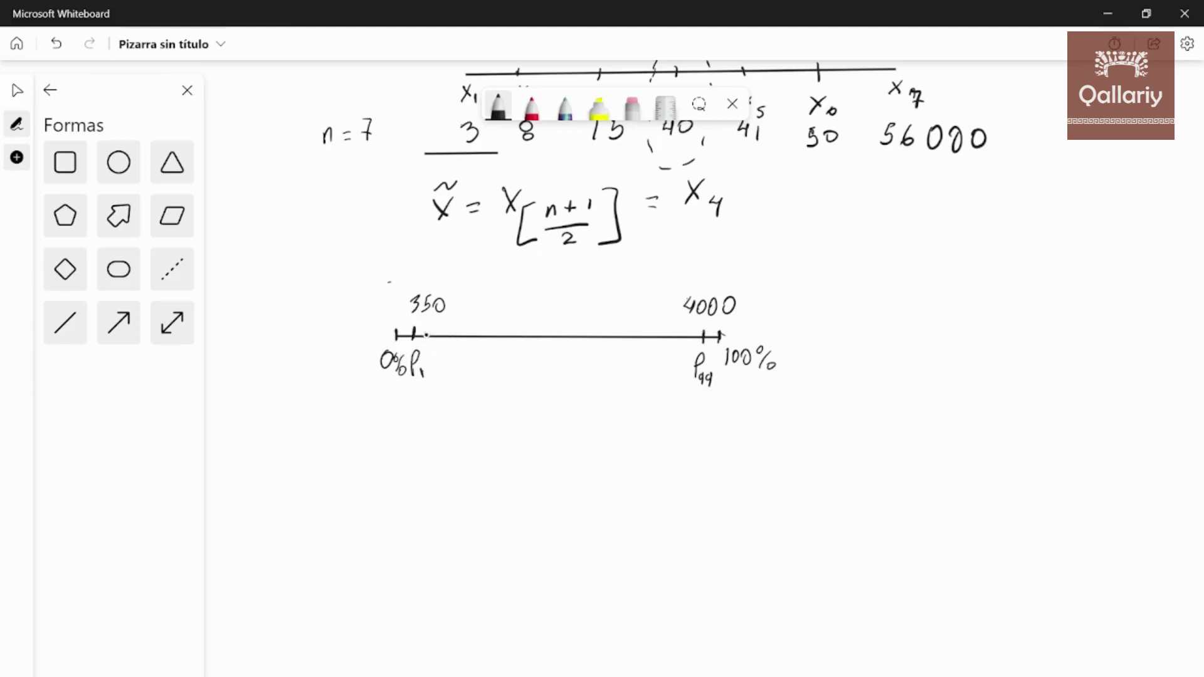
mouse_move(431, 328)
left_mouse_down()
mouse_move(433, 361)
mouse_move(448, 361)
left_mouse_up()
mouse_move(544, 340)
left_mouse_down()
mouse_move(542, 326)
mouse_move(529, 372)
mouse_move(548, 368)
left_mouse_up()
mouse_move(536, 300)
left_mouse_down()
mouse_move(549, 316)
mouse_move(537, 317)
left_mouse_up()
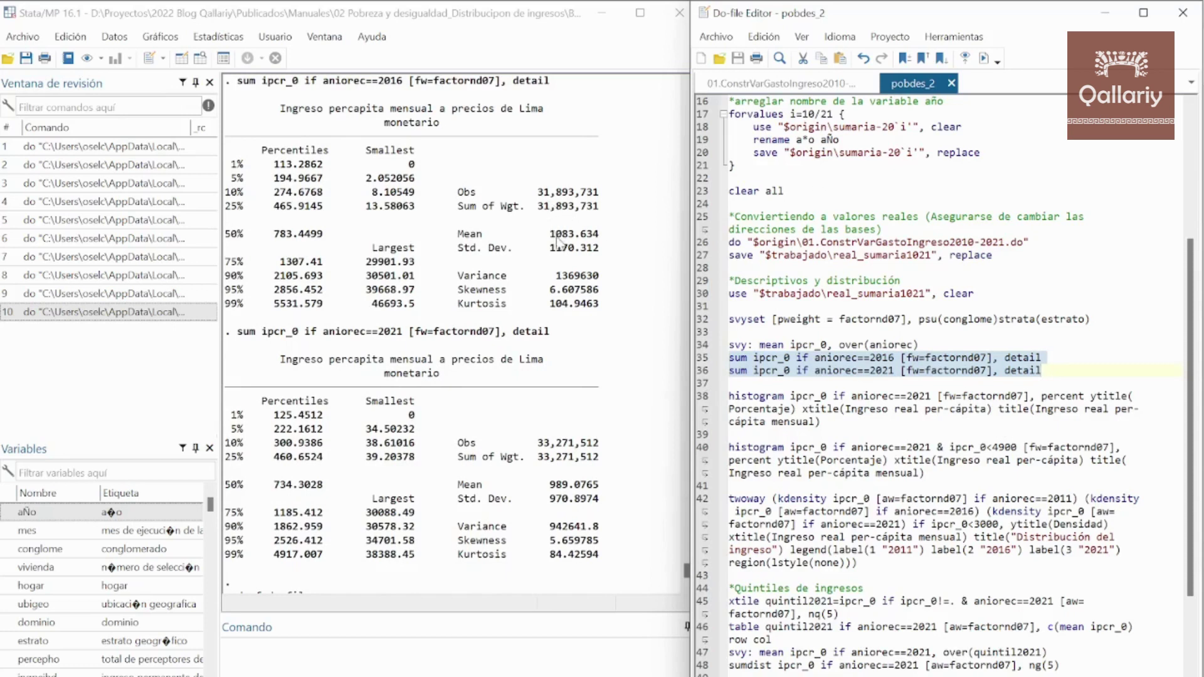
Switch back to Stata and compare the 50th percentile with the mean in the 2016 summary of ipcr_0.
left_click_drag(555, 238, 596, 241)
left_click_drag(280, 233, 342, 247)
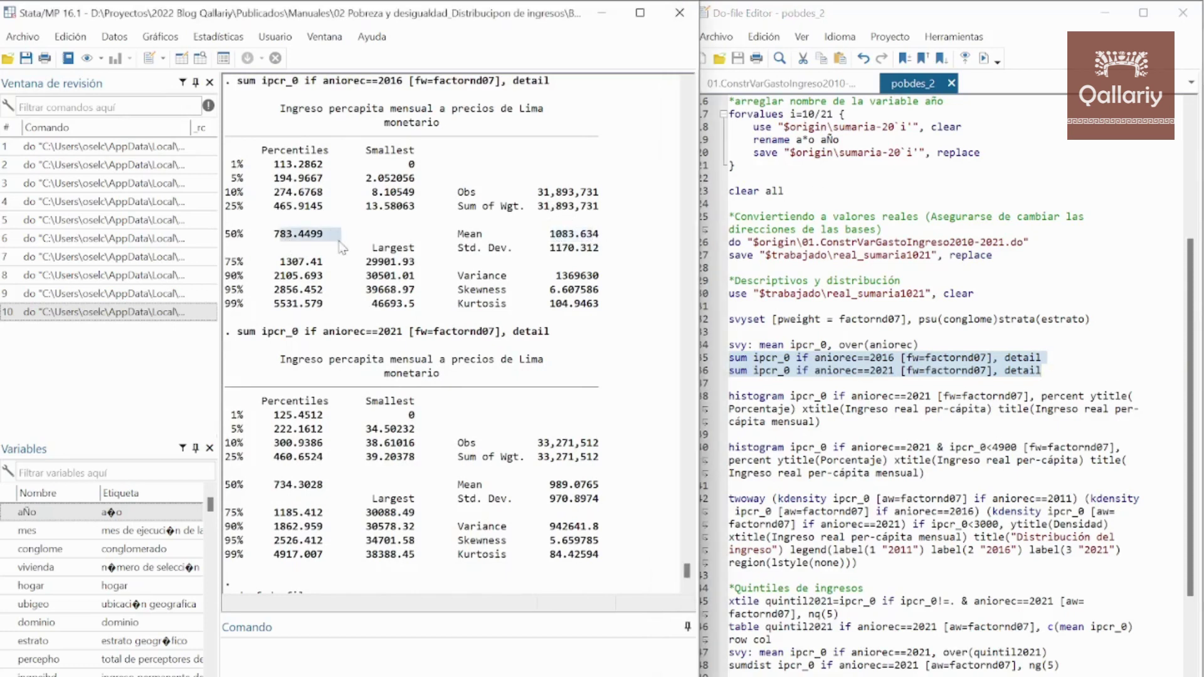
left_click_drag(548, 237, 599, 241)
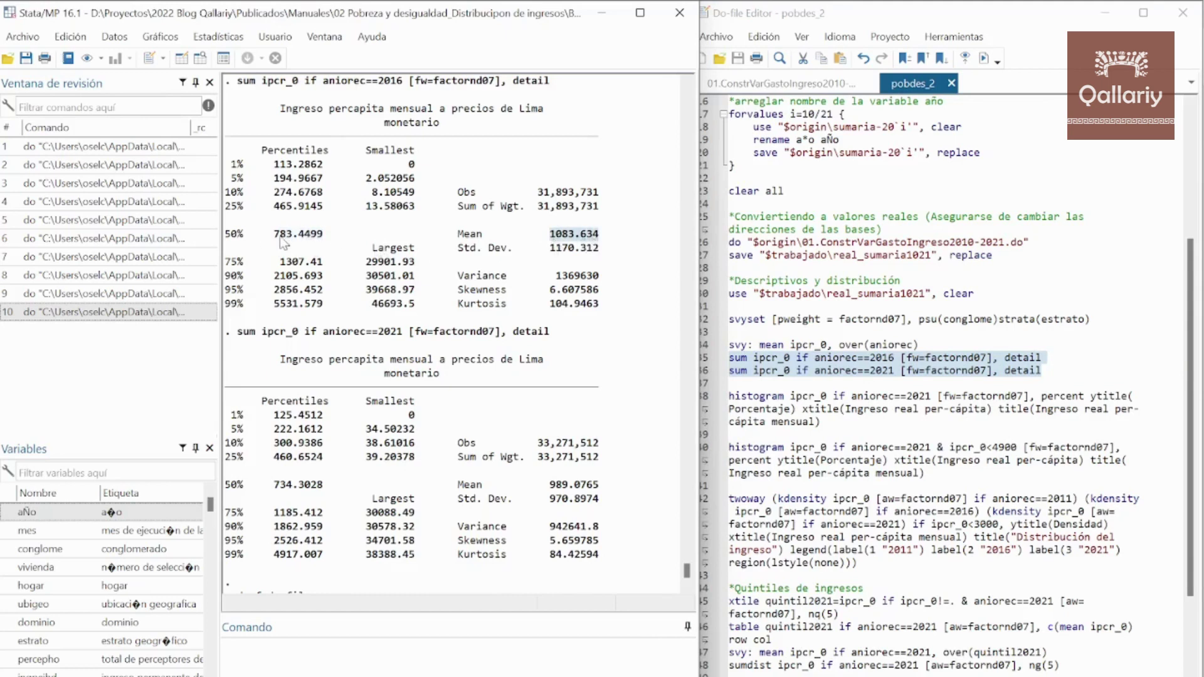
left_click_drag(276, 237, 325, 238)
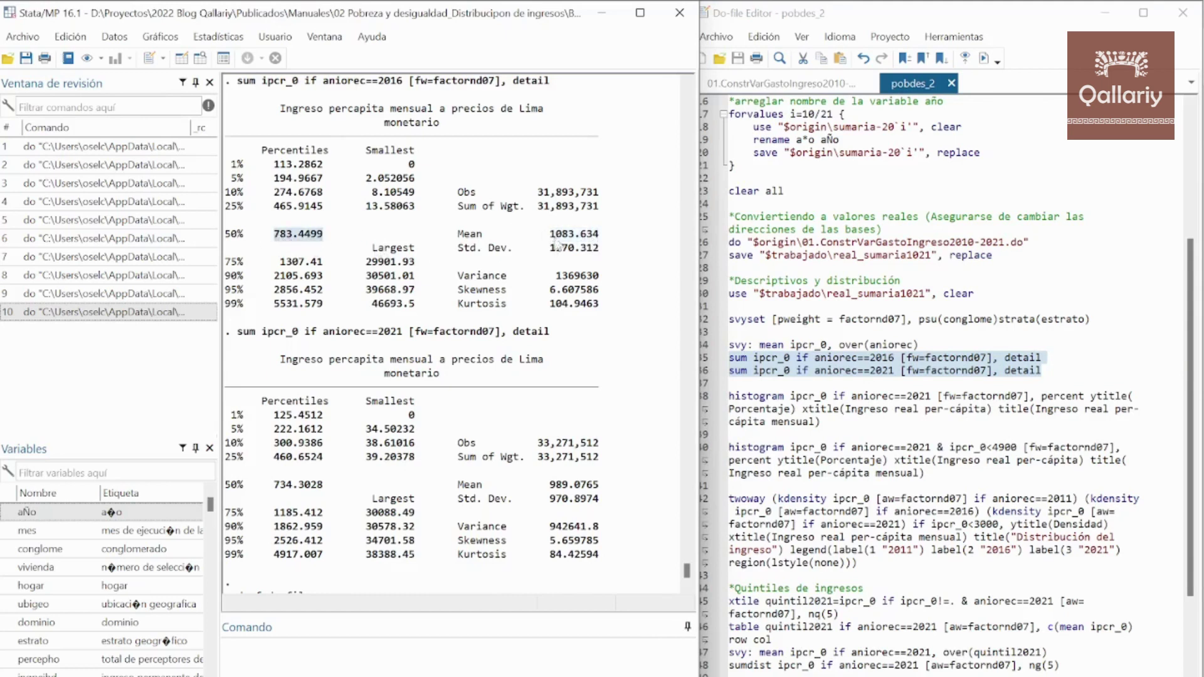
left_click_drag(544, 237, 599, 237)
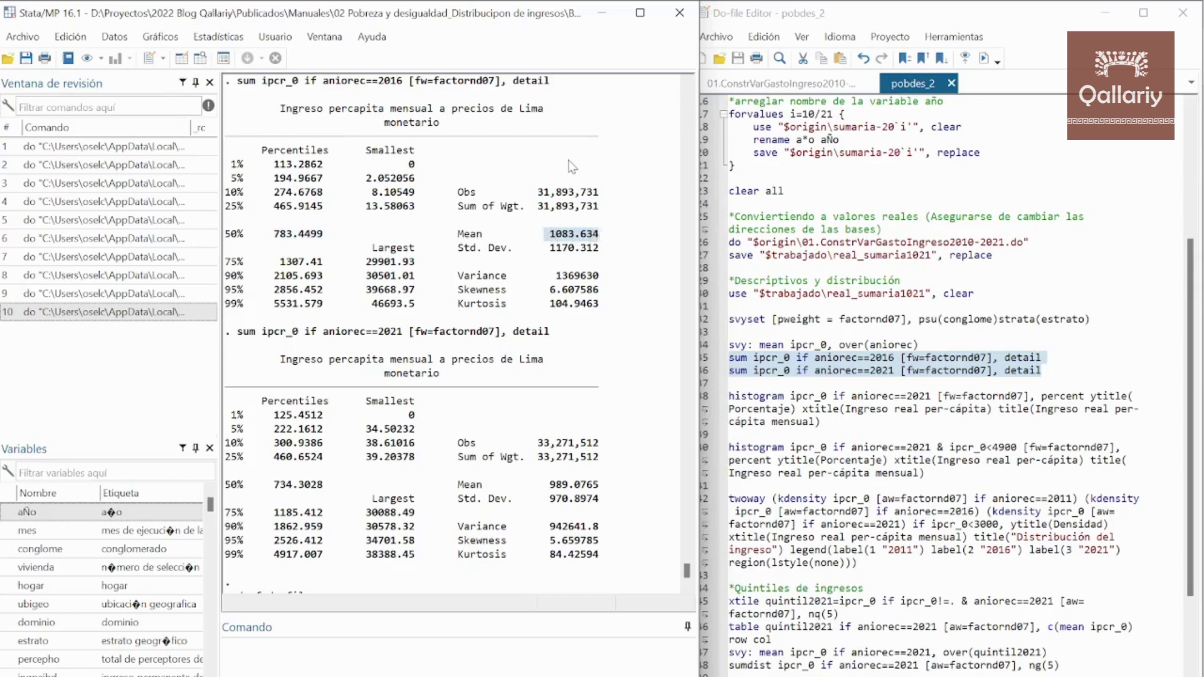
Run the weighted percent histogram of ipcr_0 for 2021, view it in an enlarged graph window, and minimize the graph.
left_click(771, 415)
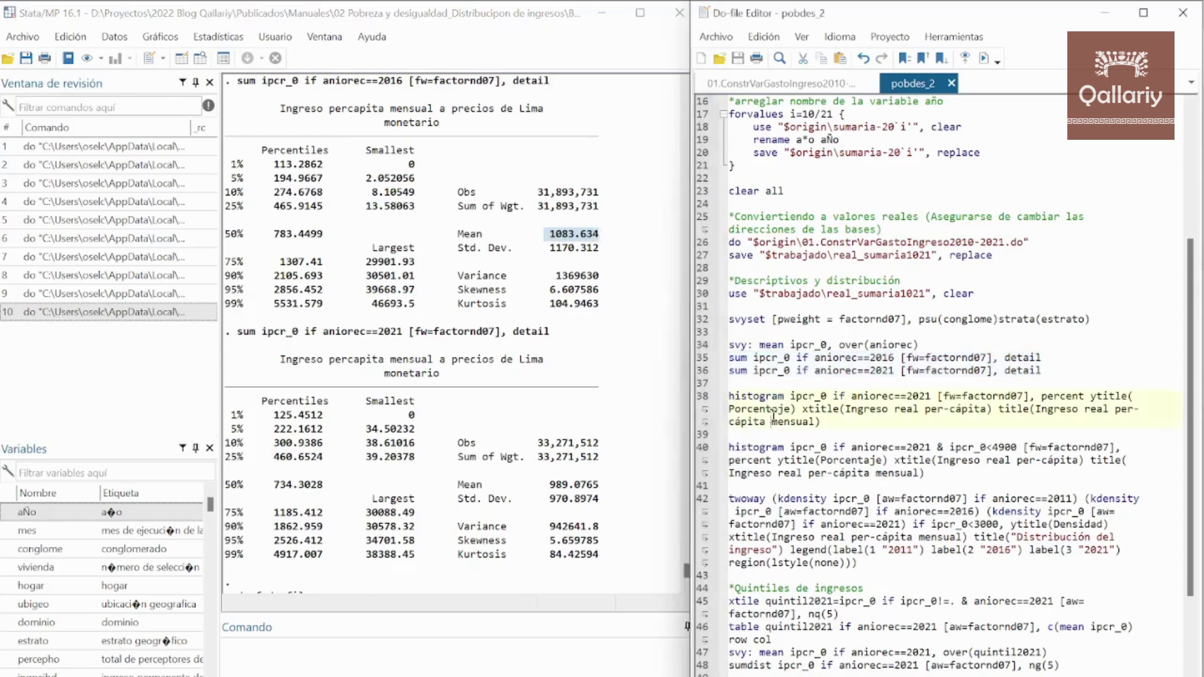
left_click(698, 406)
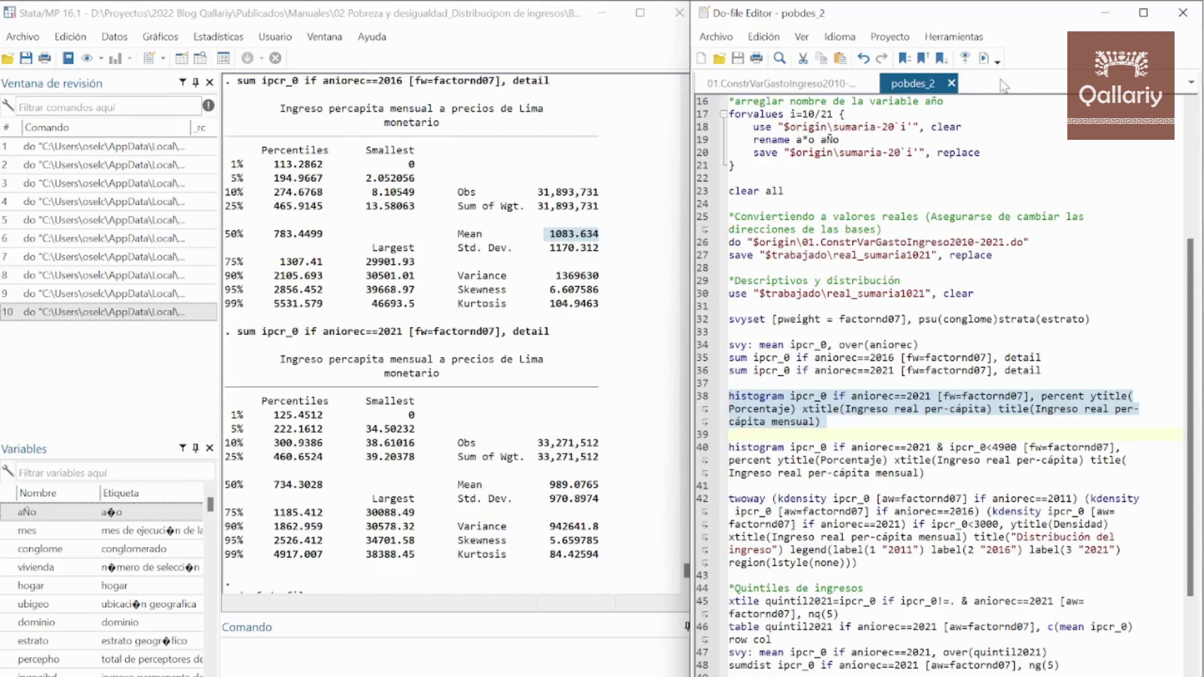
left_click(983, 58)
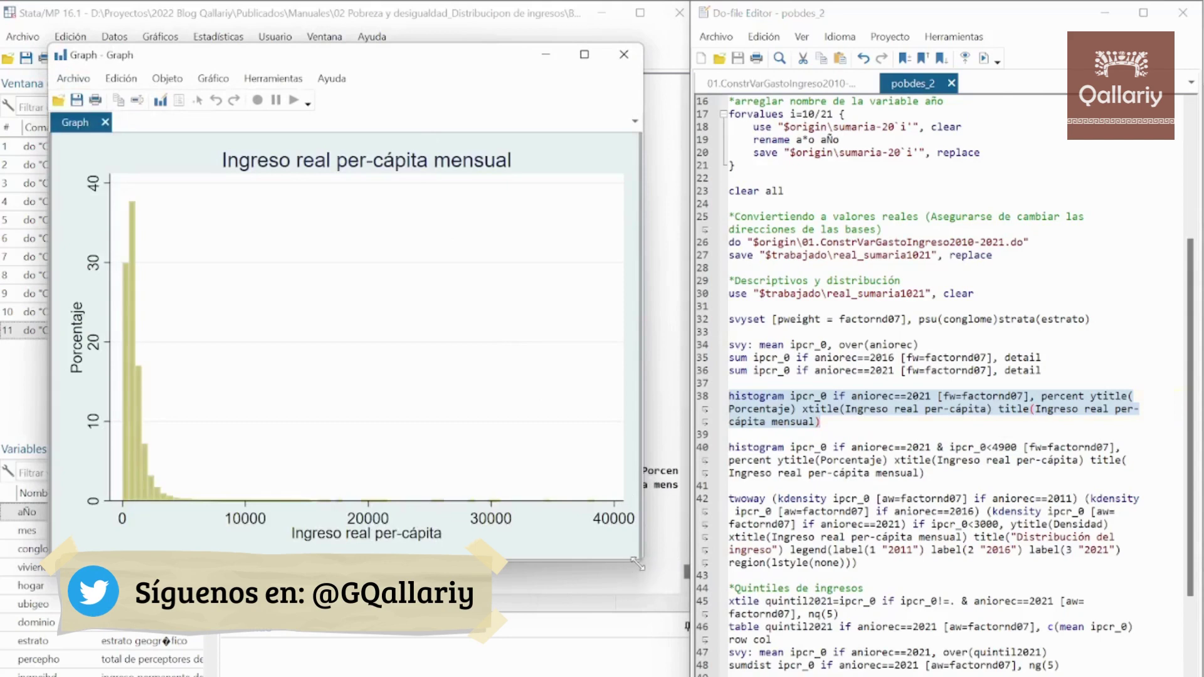
left_click_drag(636, 562, 959, 676)
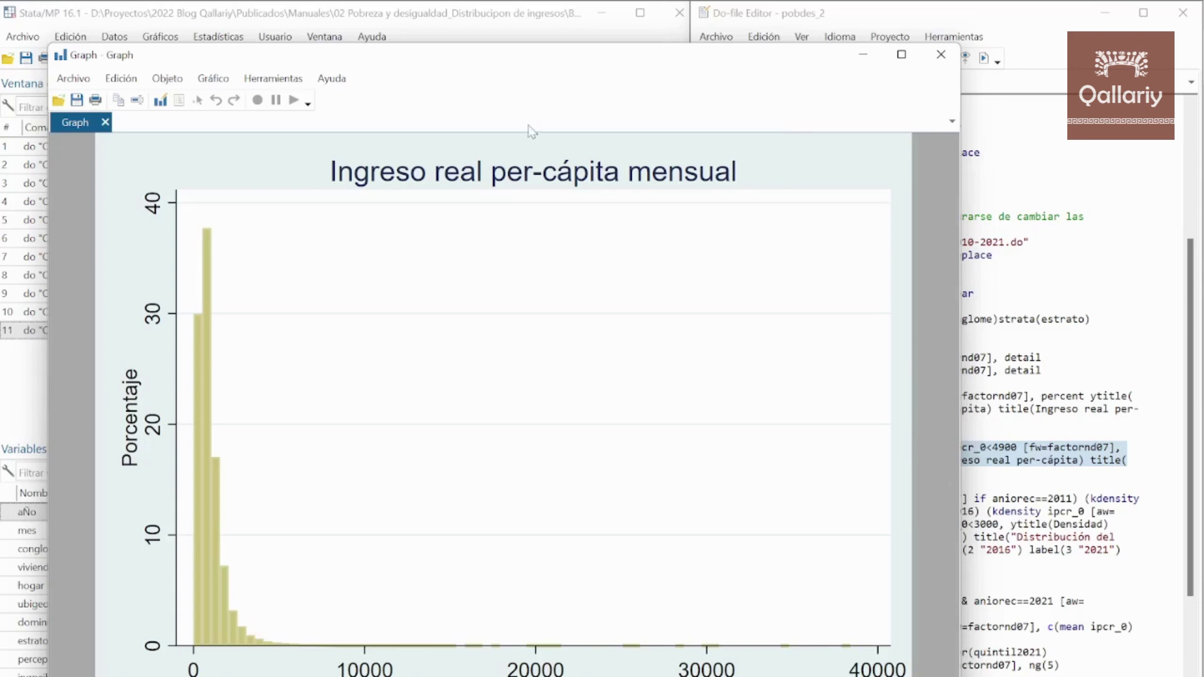
left_click(864, 60)
Check the 99th percentile in the 2021 summary and run the 2021 histogram restricted to ipcr_0<4900.
left_click_drag(226, 374, 322, 381)
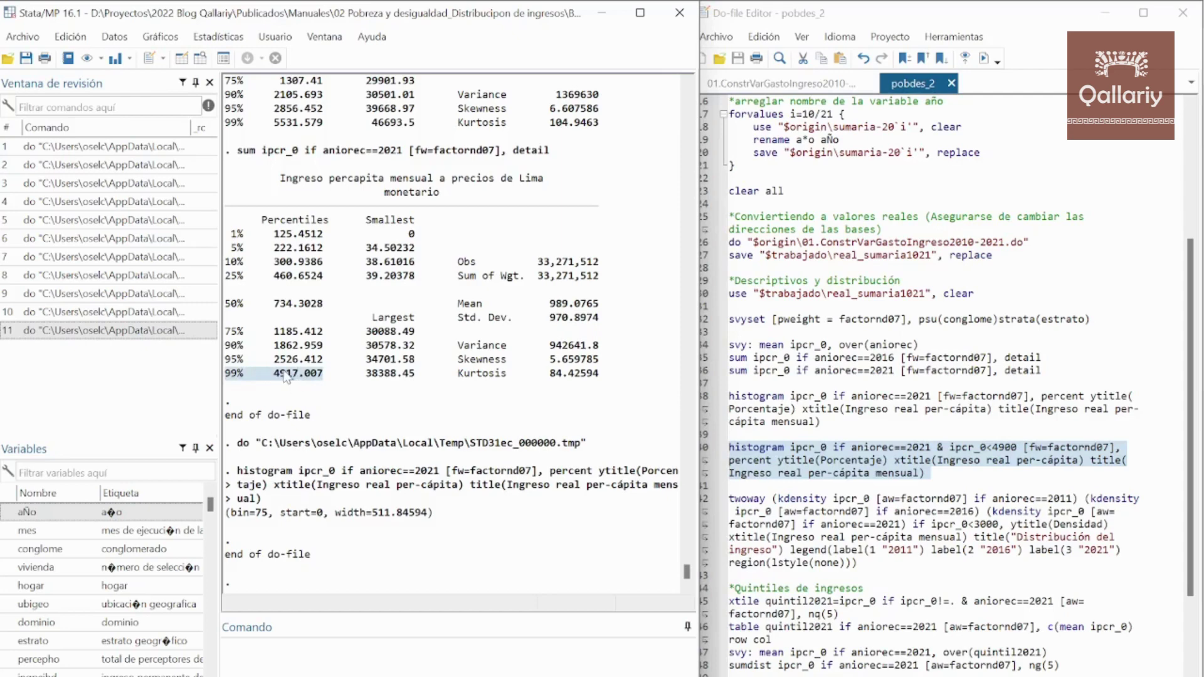
left_click(932, 472)
left_click_drag(933, 472, 718, 447)
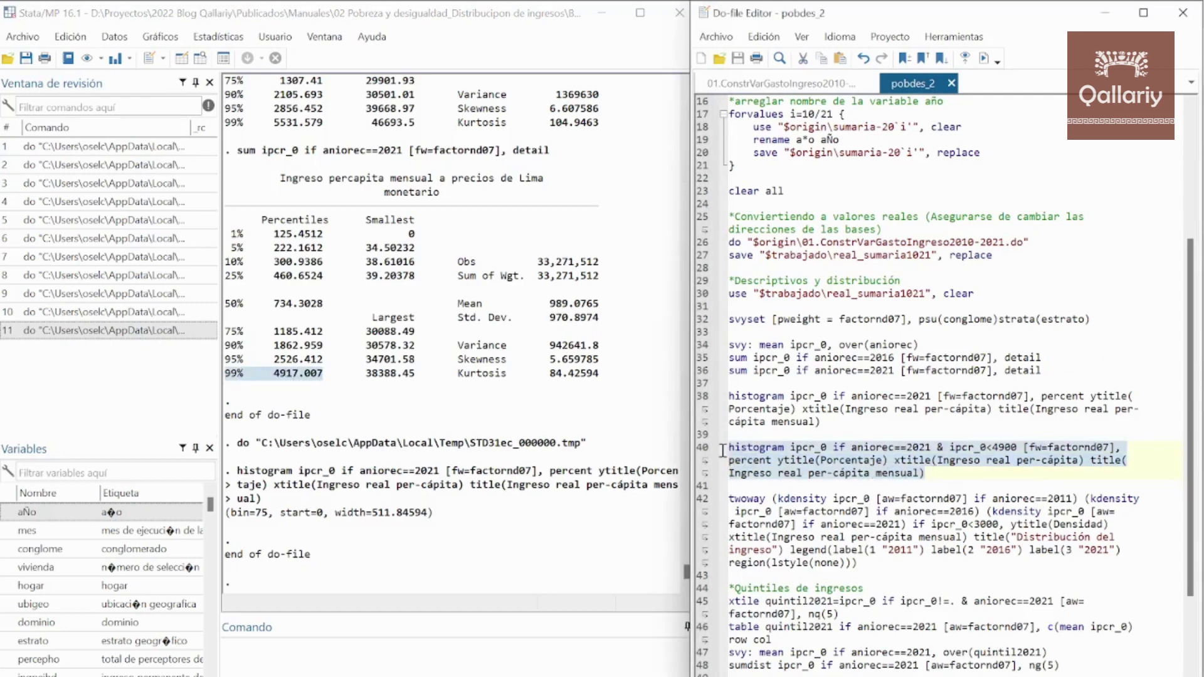
left_click(983, 58)
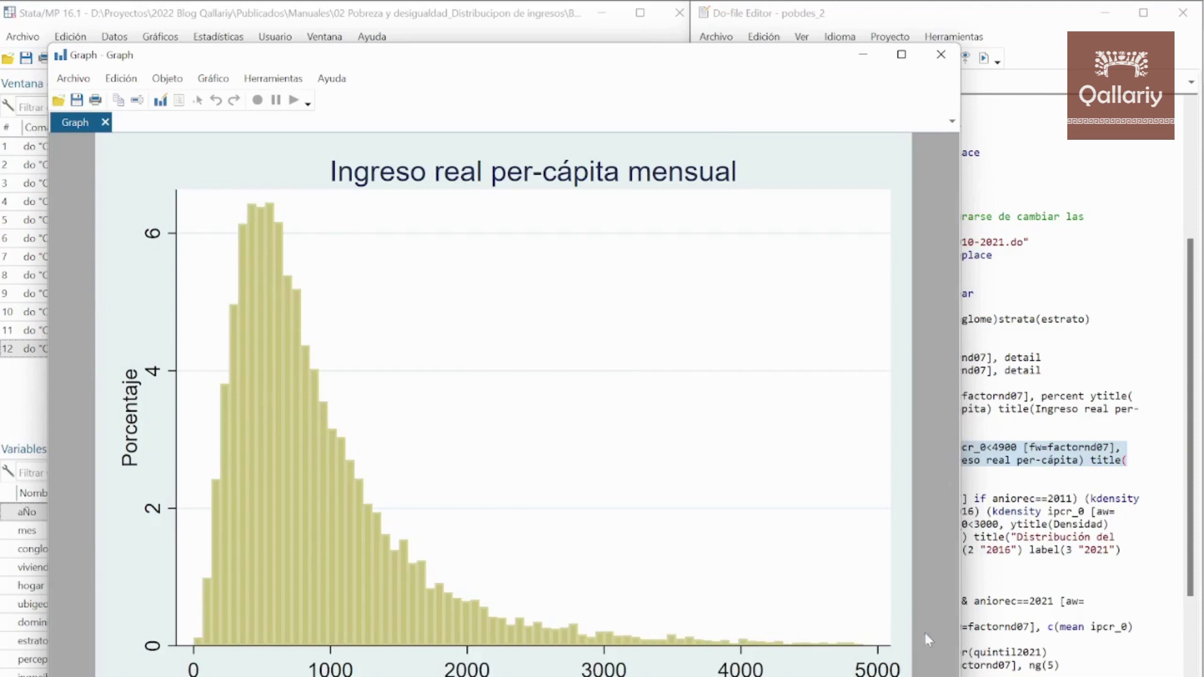
left_click(864, 55)
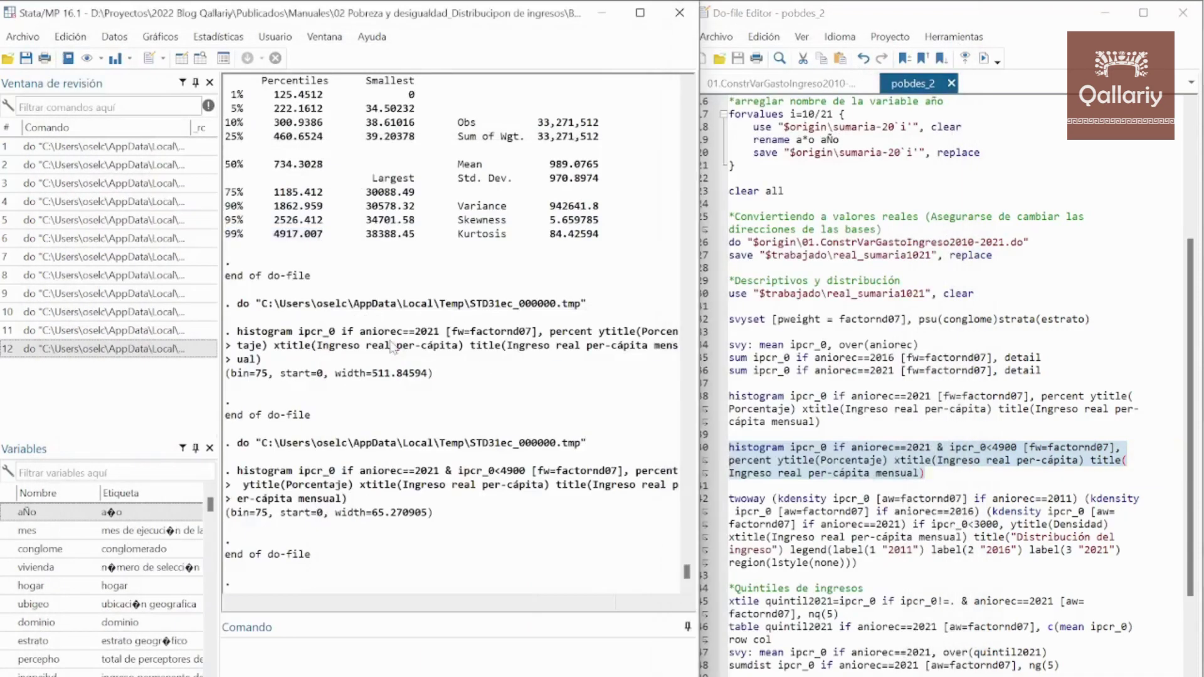
Compare the 99th percentile of ipcr_0 between the 2021 and 2016 detailed summaries.
scroll(364, 353, "up", 5)
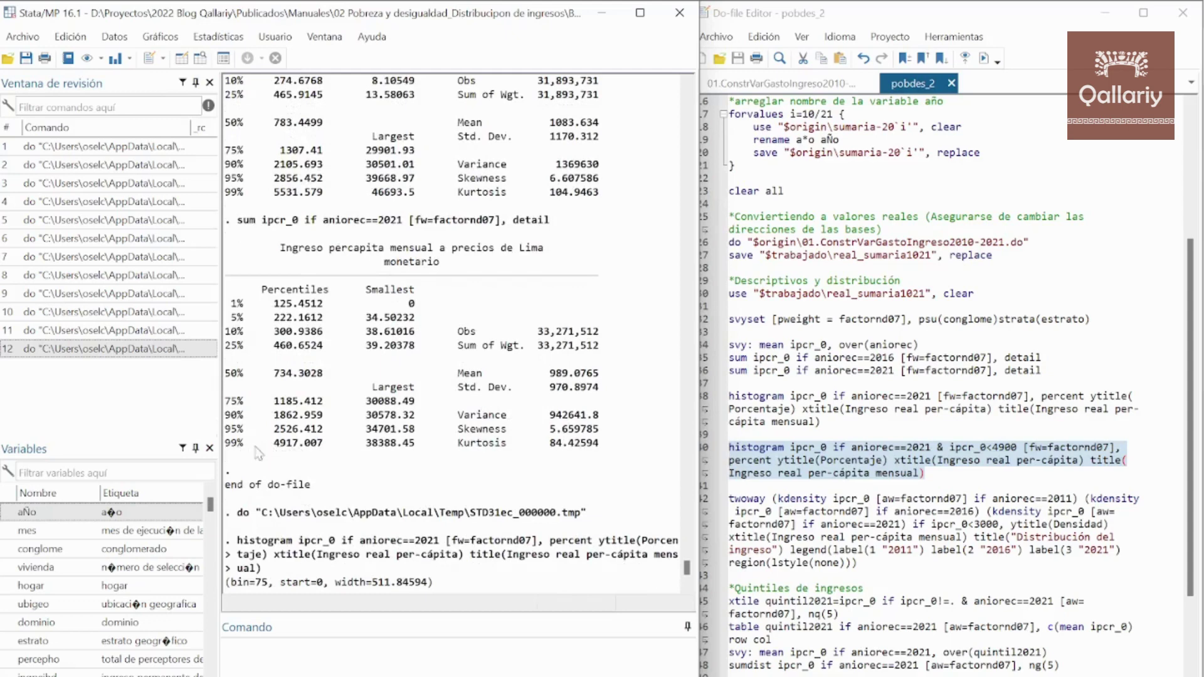
left_click_drag(274, 444, 319, 453)
left_click_drag(274, 192, 327, 194)
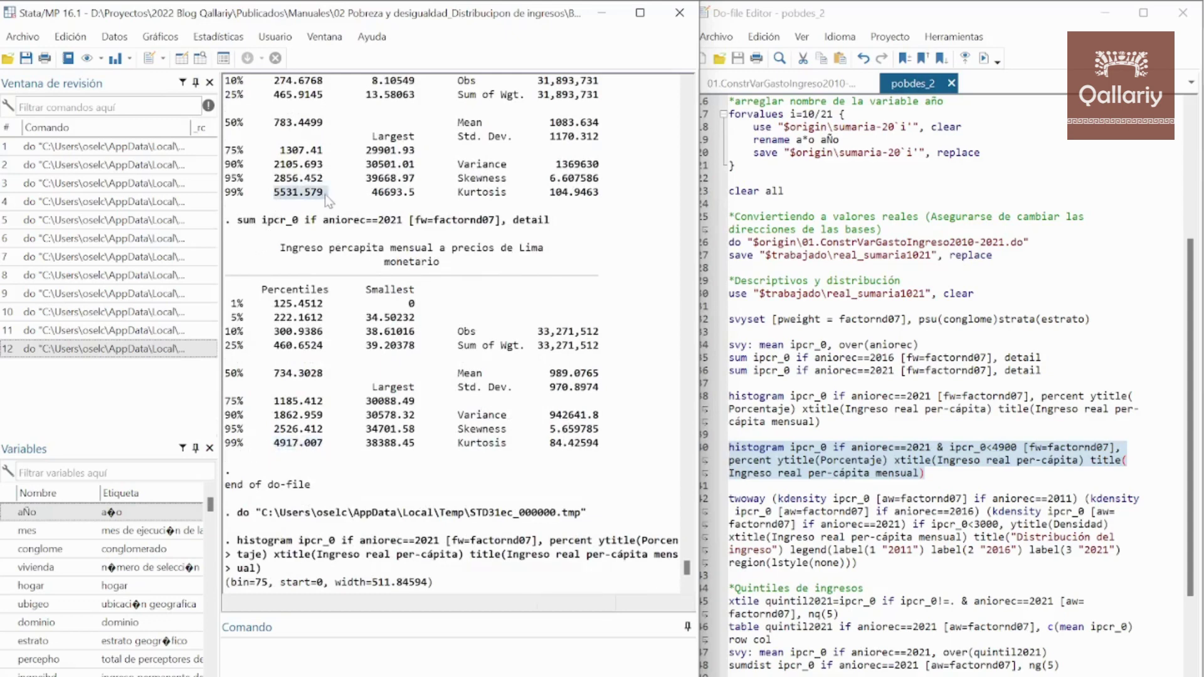
scroll(316, 301, "up", 2)
scroll(317, 314, "up", 2)
scroll(316, 313, "down", 2)
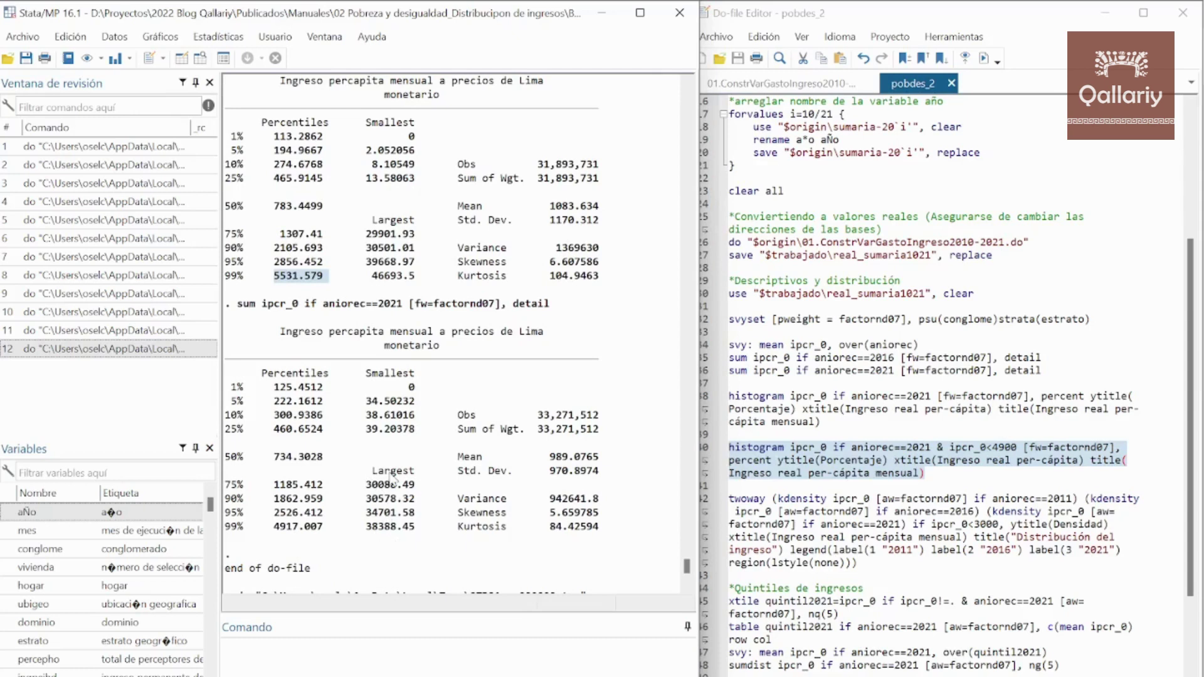
left_click(544, 361)
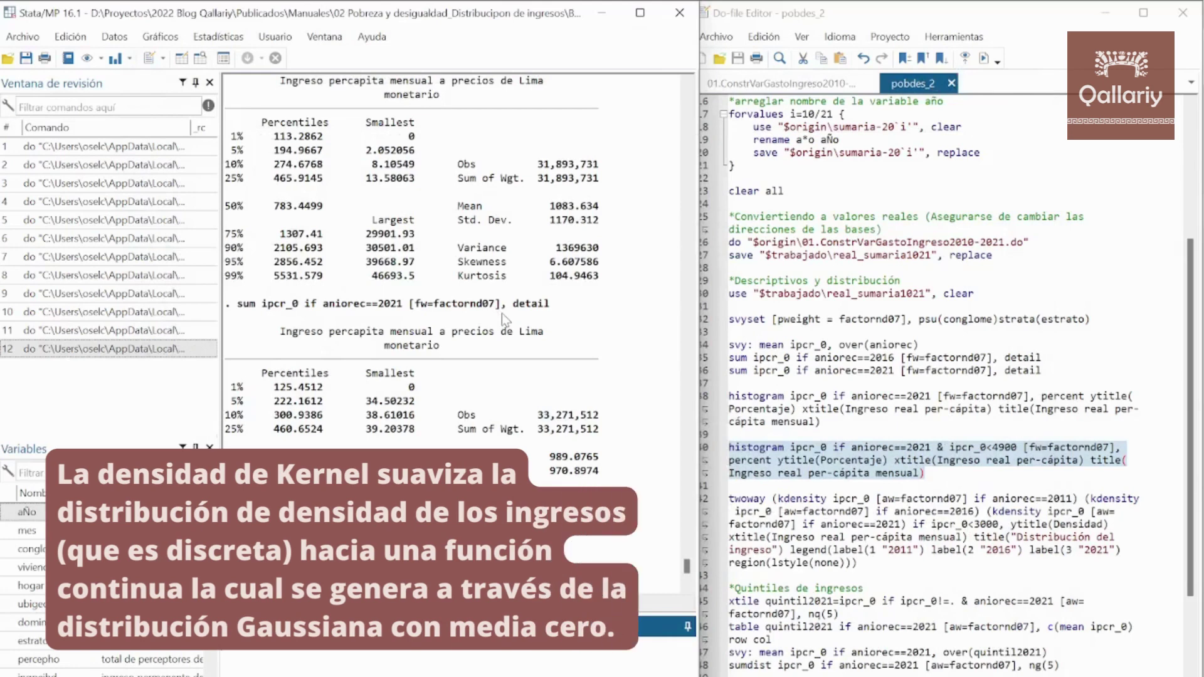
Run the twoway kernel density plot of ipcr_0 for 2011, 2016 and 2021, restricted to ipcr_0<3000.
left_click(871, 572)
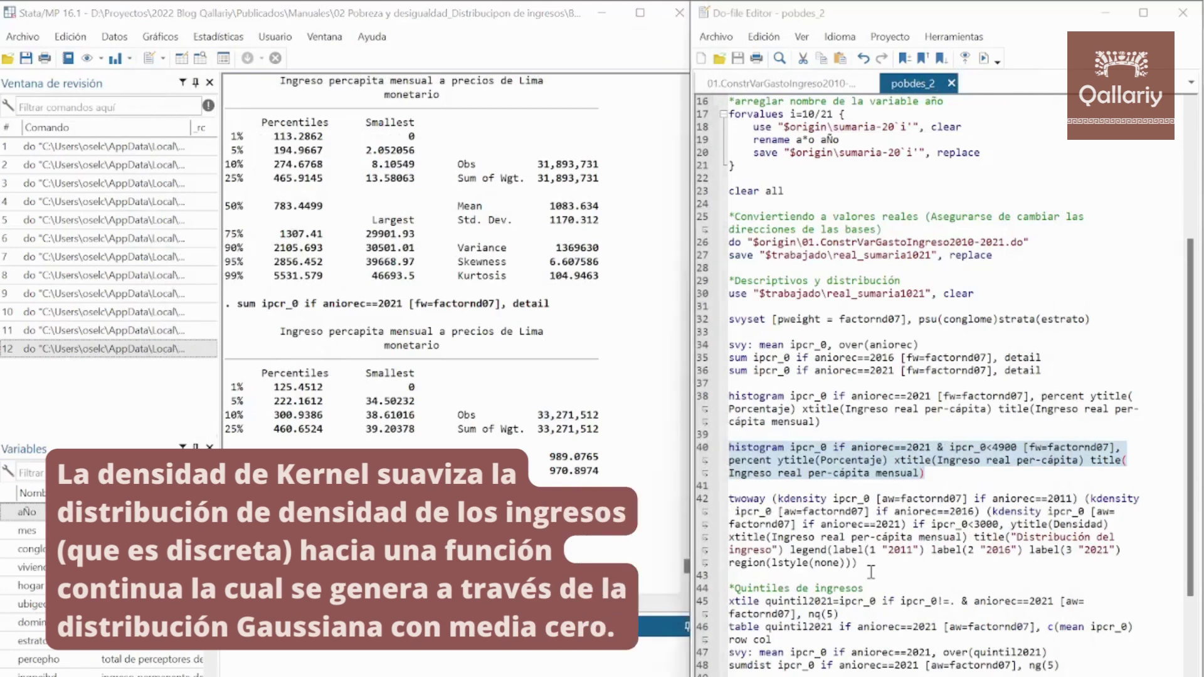
left_click(871, 570)
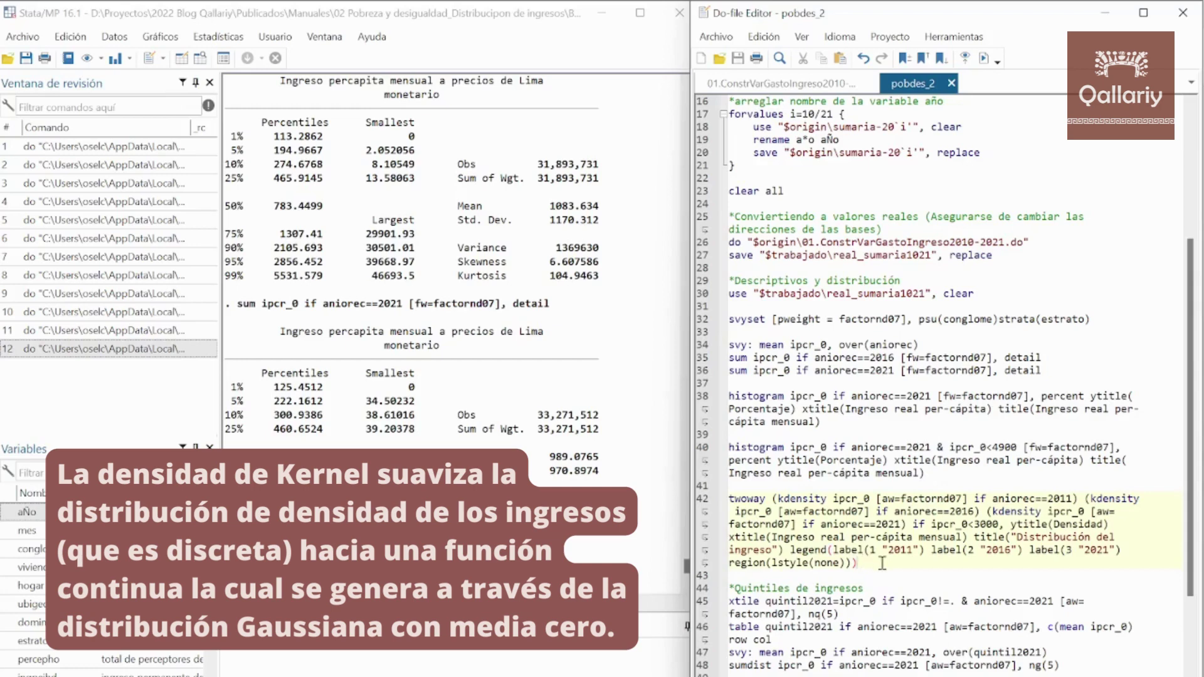
left_click_drag(856, 562, 715, 500)
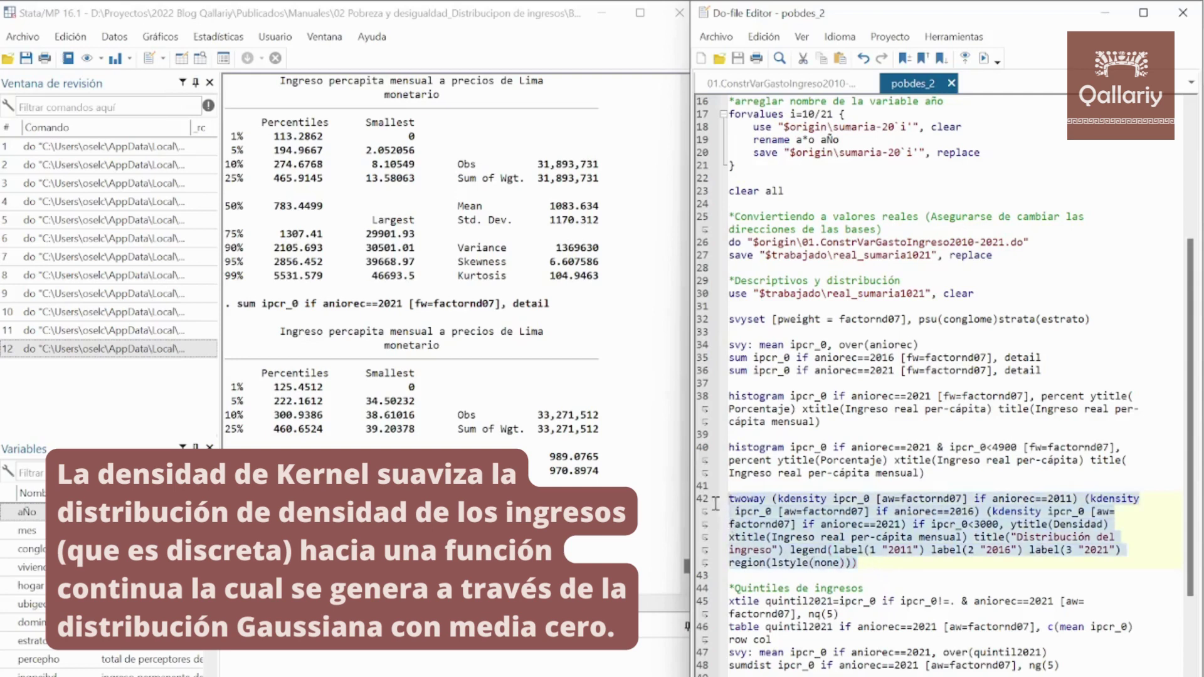
left_click(980, 64)
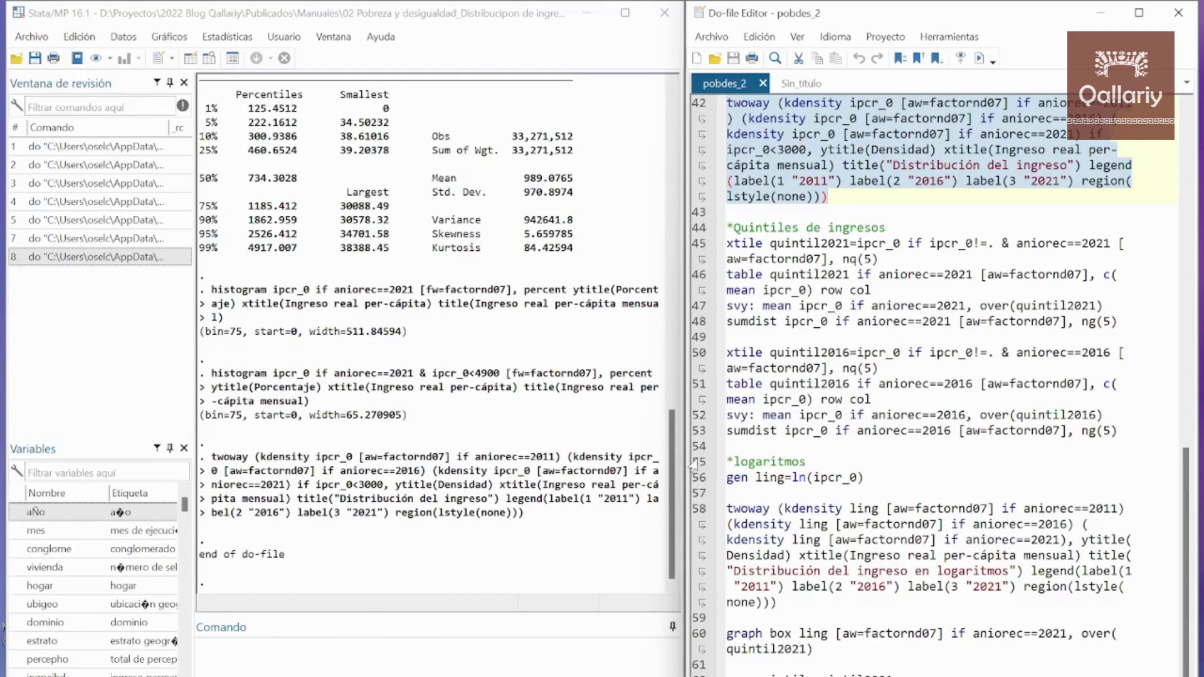
Generate ling as ln(ipcr_0) and run its twoway kernel density plot for 2011, 2016 and 2021.
left_click_drag(693, 465, 696, 484)
left_click(979, 58)
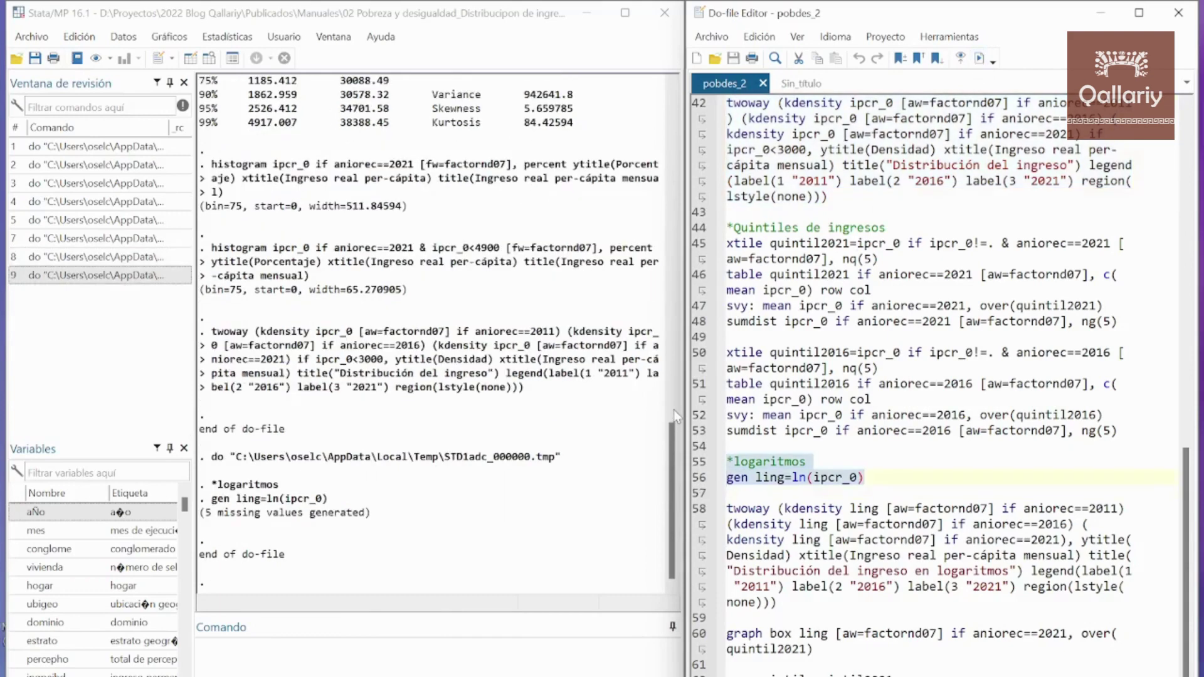
left_click(729, 510)
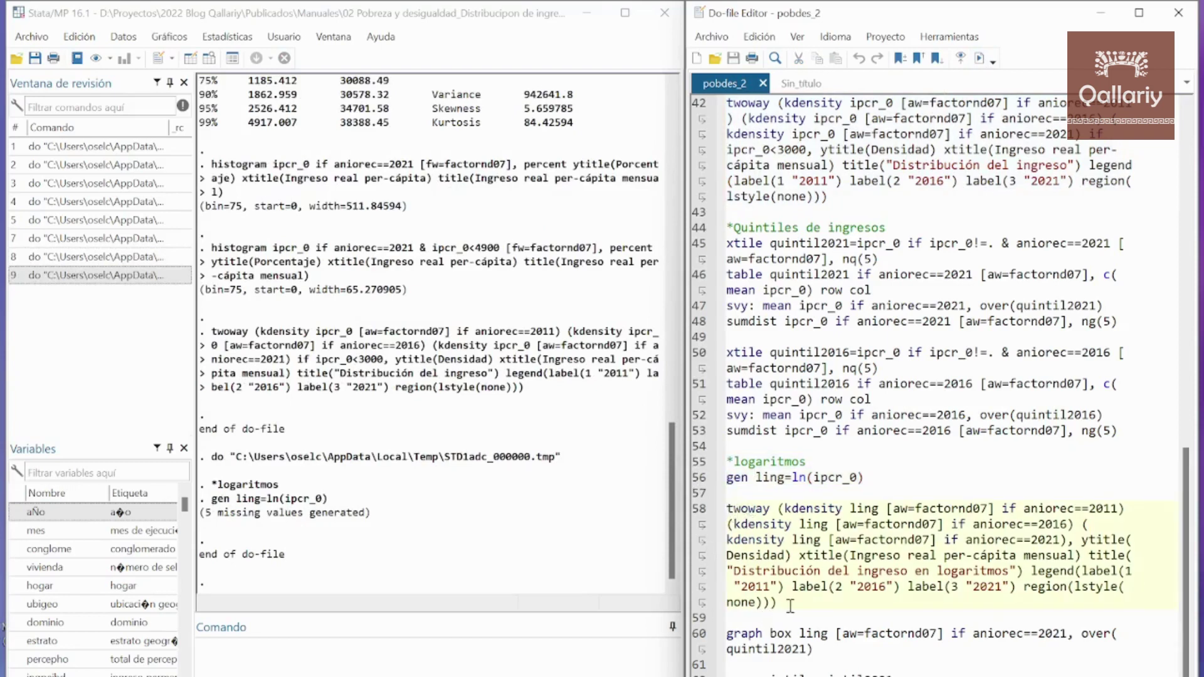
left_click_drag(787, 603, 693, 515)
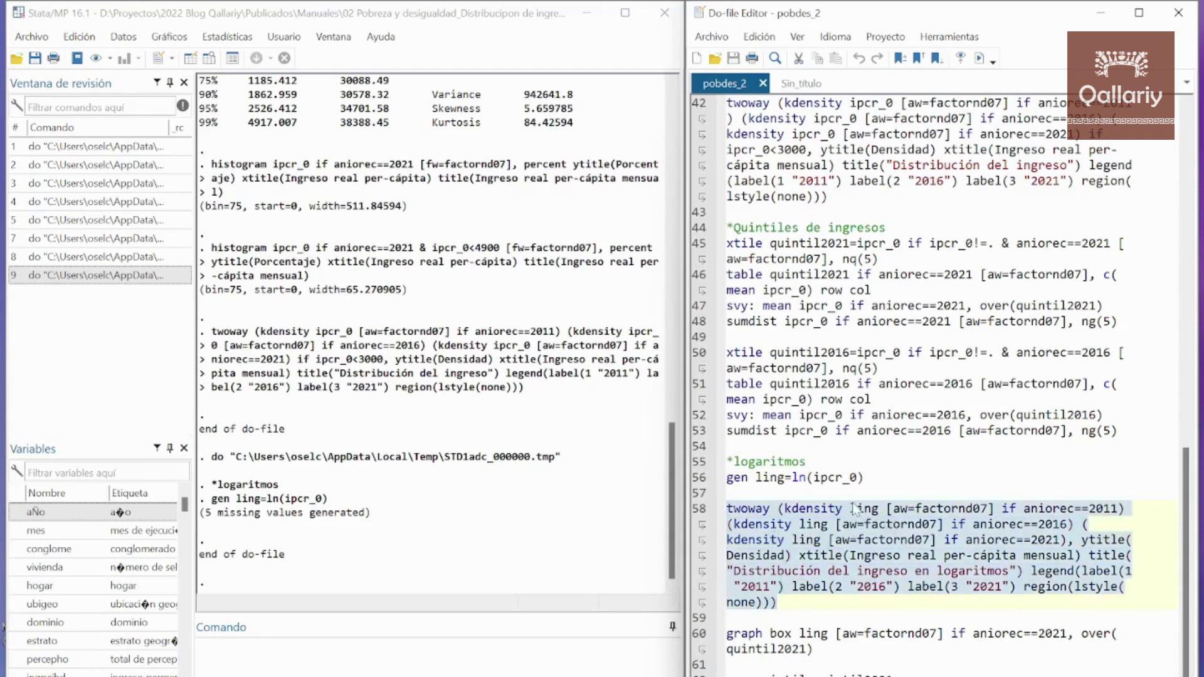
left_click(980, 60)
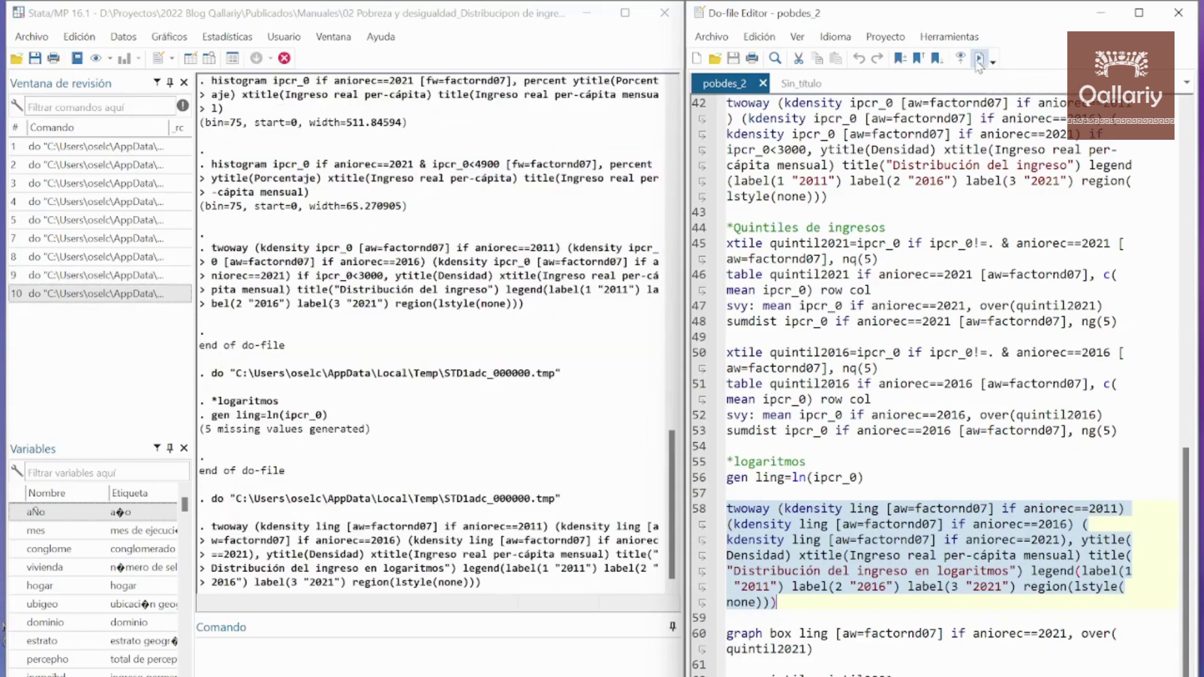